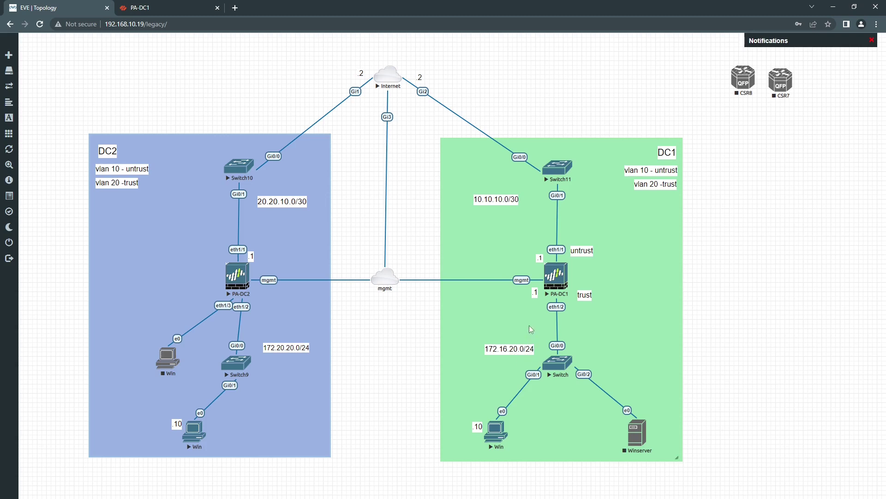
On PA-DC1, create authentication profile 'local auth profile' with Local Database authentication
click(179, 8)
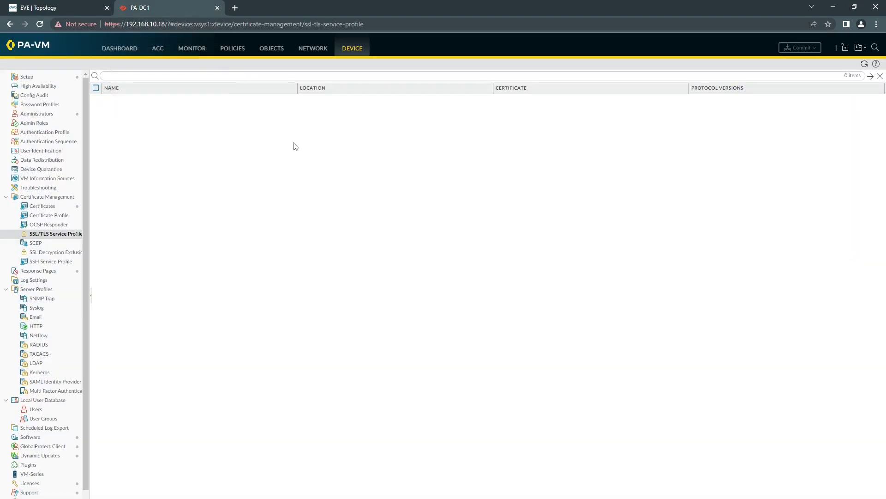
click(121, 50)
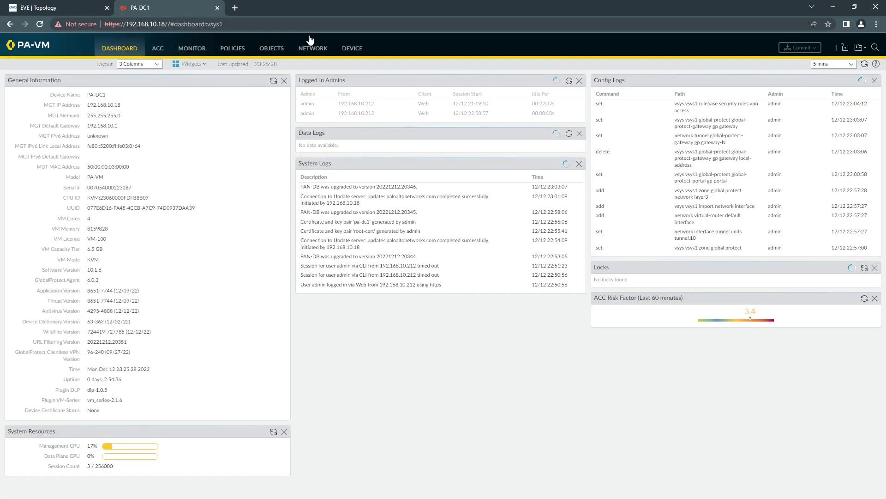
click(352, 51)
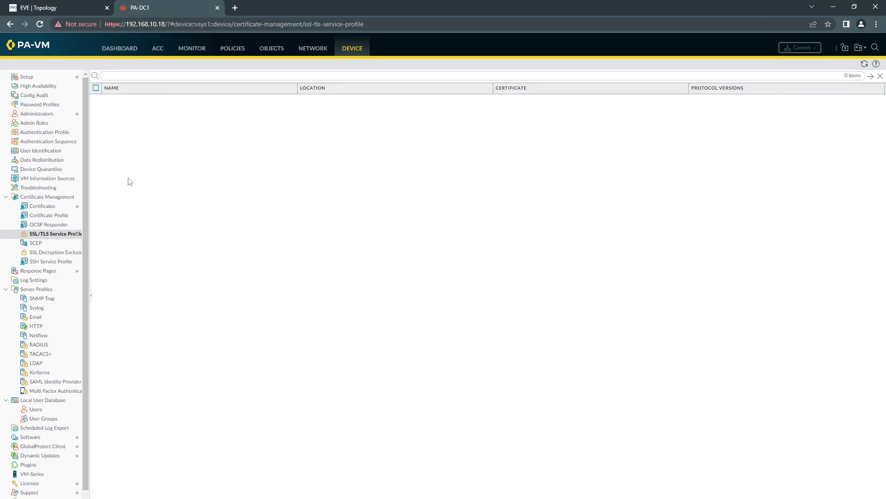
click(46, 134)
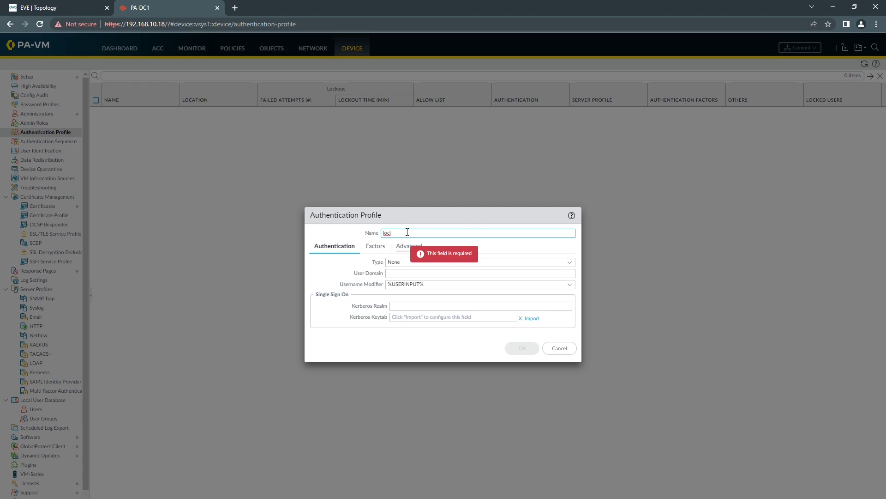
text(al auth profile)
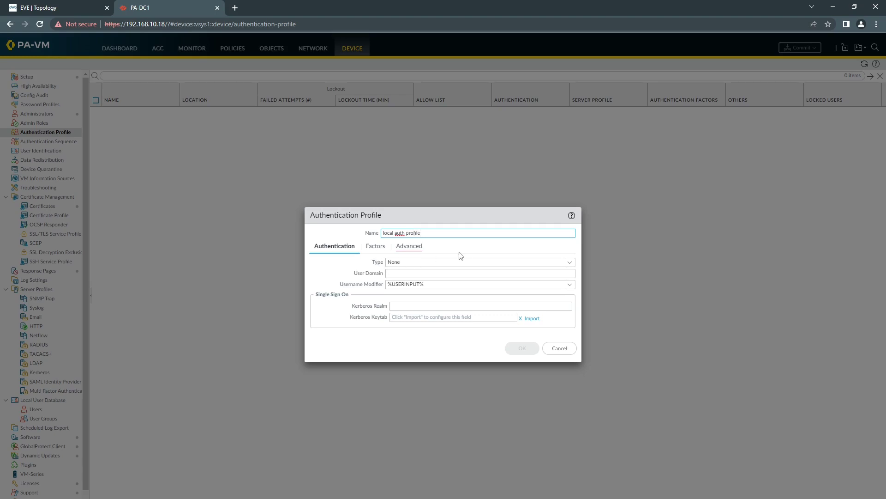
click(566, 262)
click(566, 261)
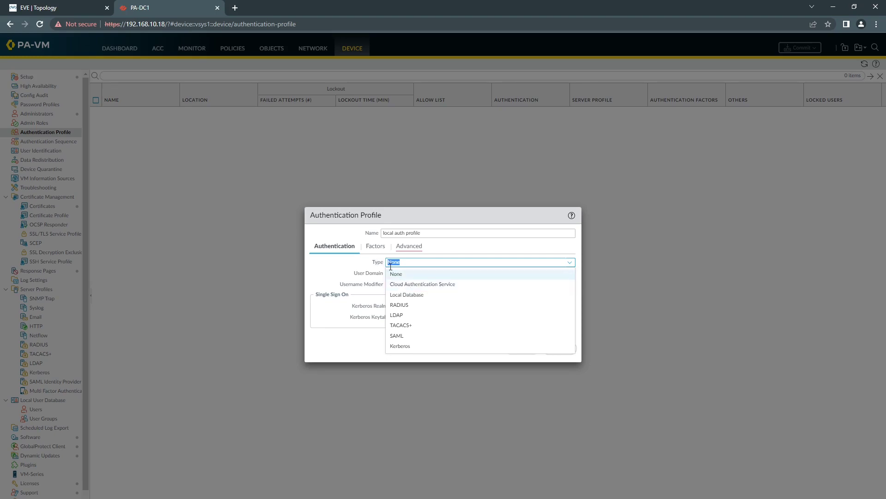
click(408, 295)
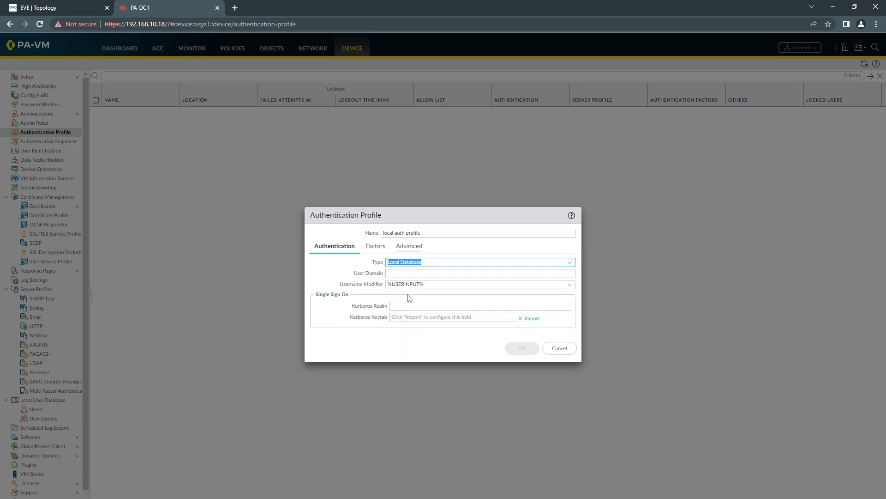
Add 'all' to the profile's allow list and save the profile
click(409, 246)
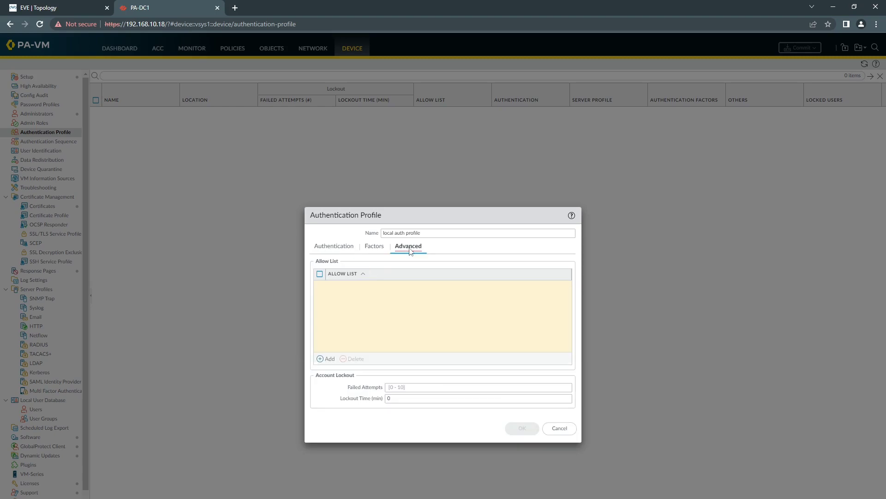
click(330, 359)
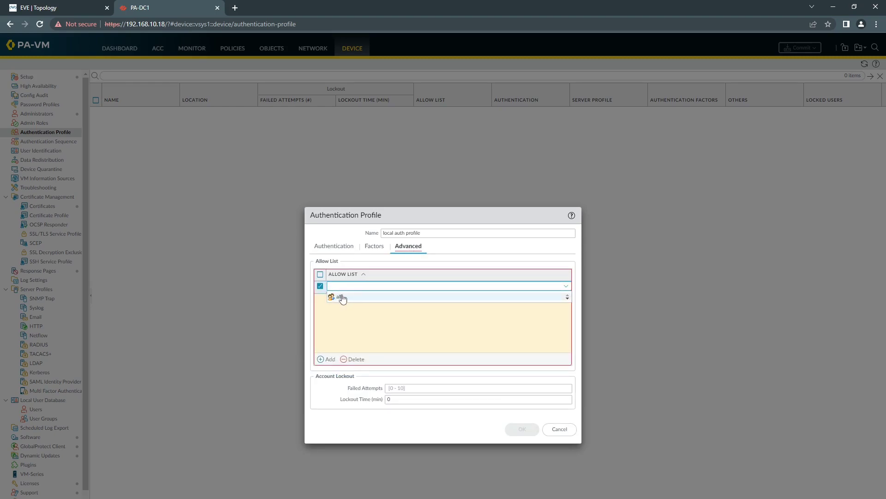
click(342, 298)
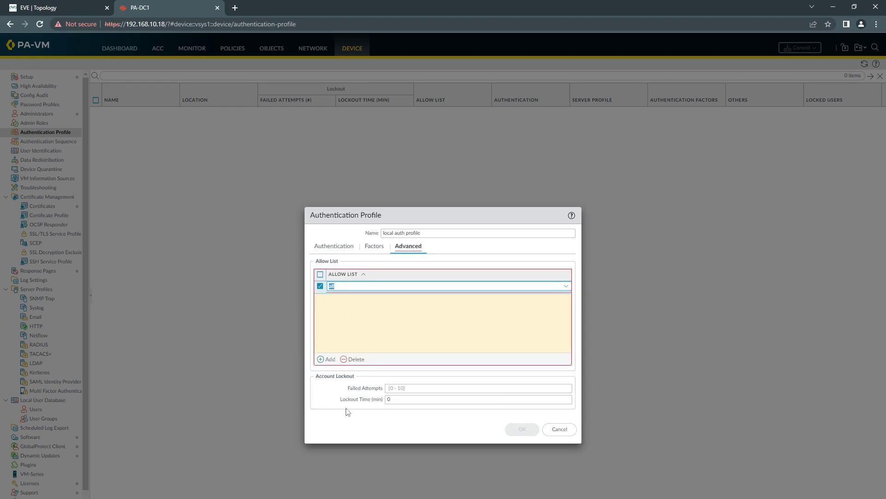
click(332, 412)
click(515, 428)
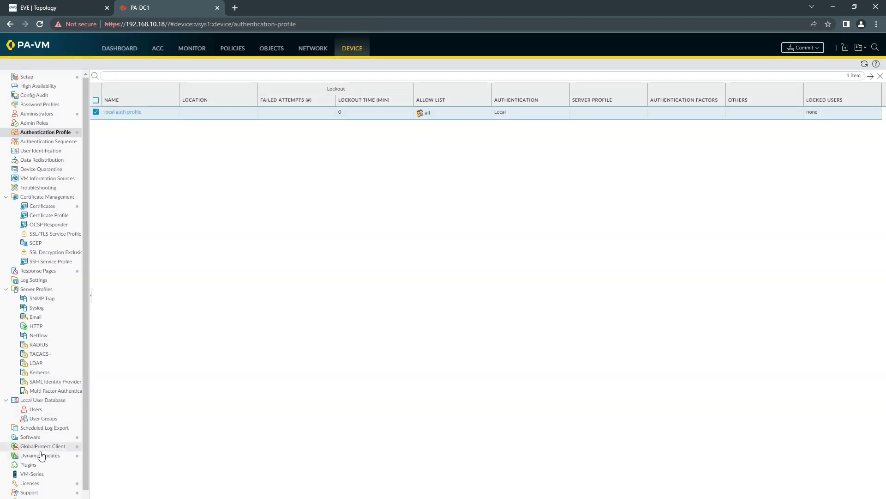
Add an enabled local user with a password and matching confirmation to the Local User Database
click(40, 412)
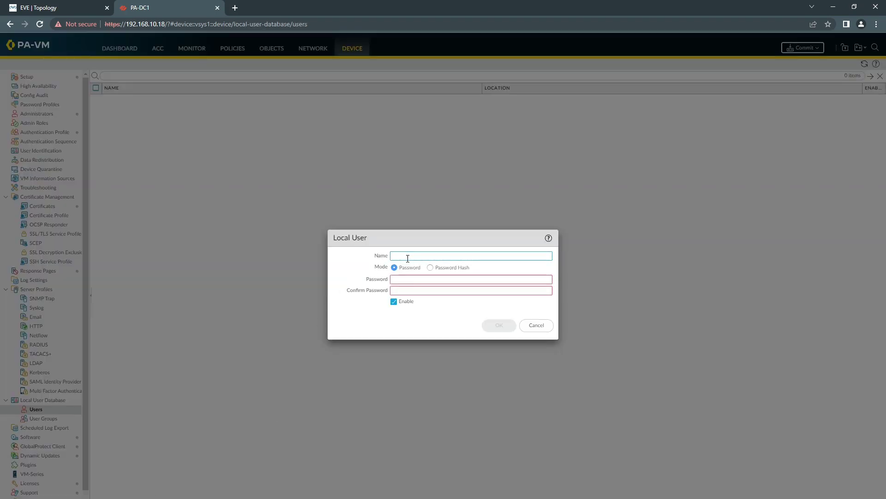
click(408, 257)
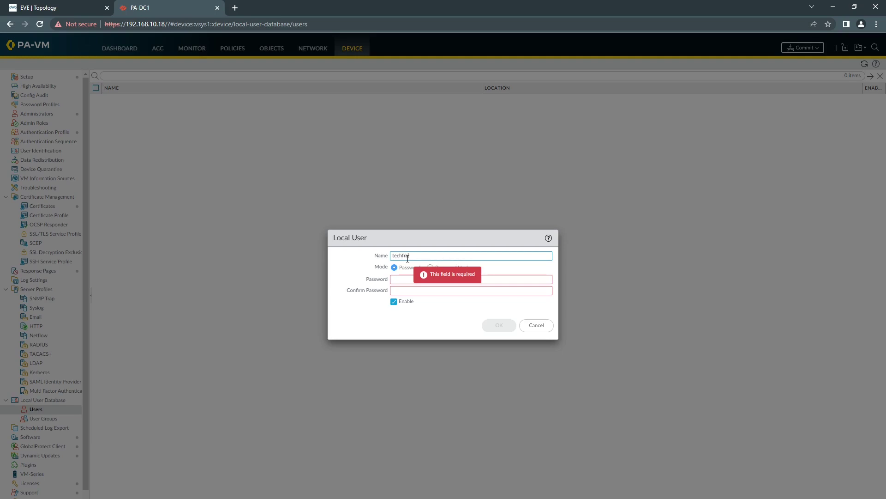
click(435, 279)
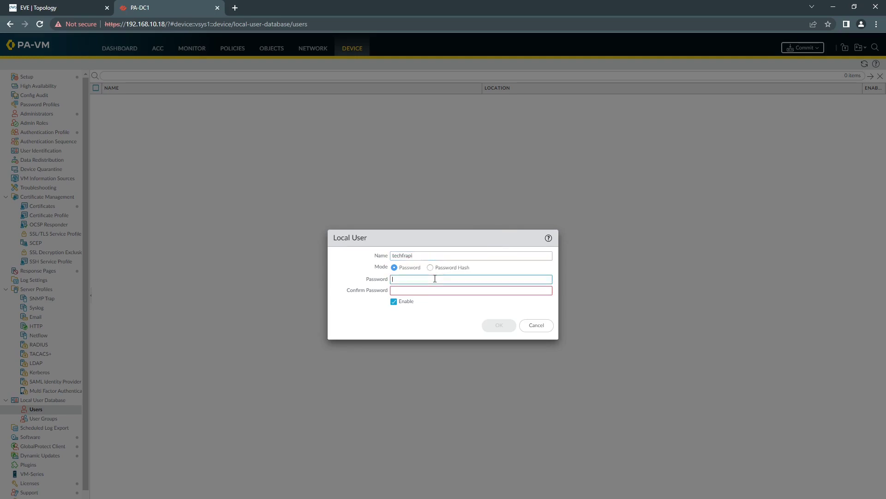
text(te)
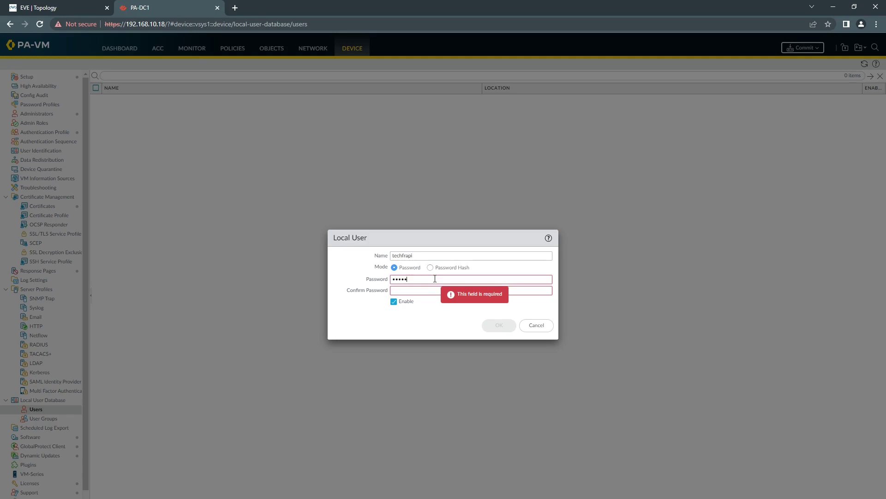
text(chfrap)
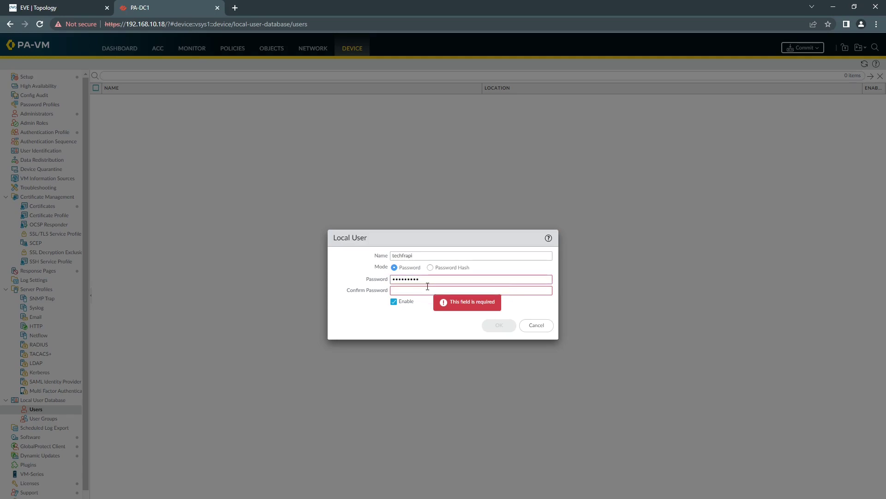
click(425, 291)
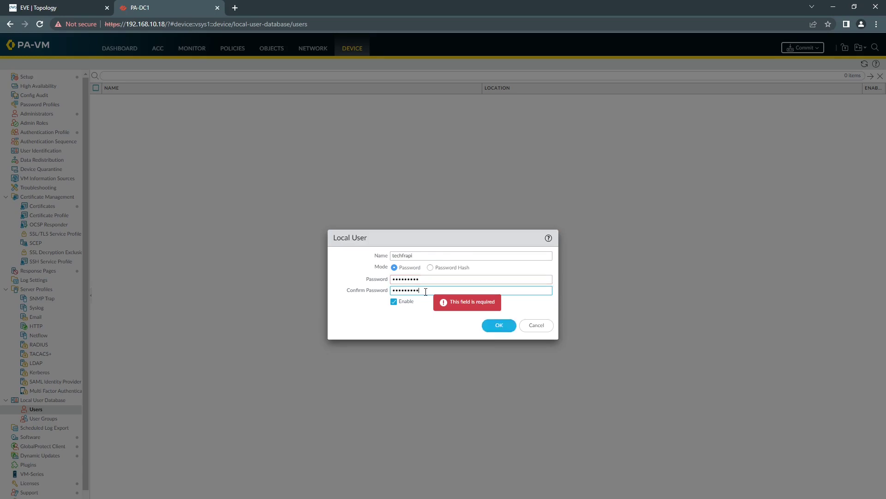
click(490, 325)
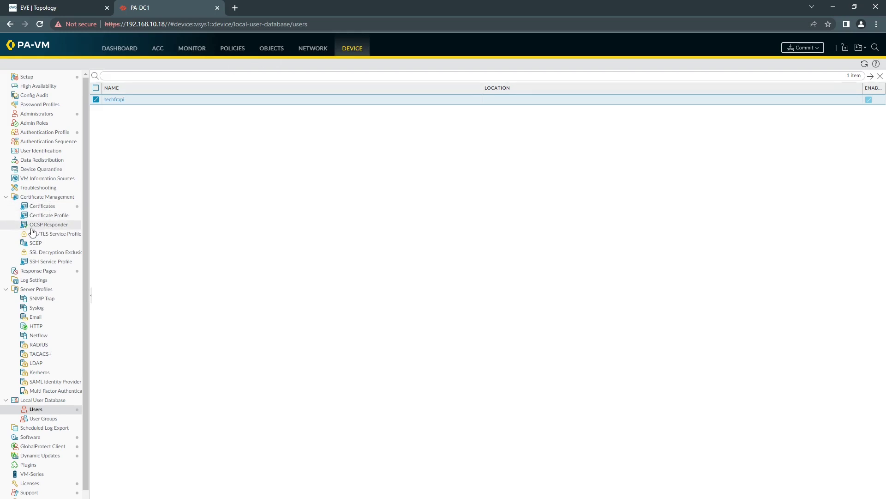
Generate a self-signed certificate authority named test-root with Common Name test-root
click(72, 207)
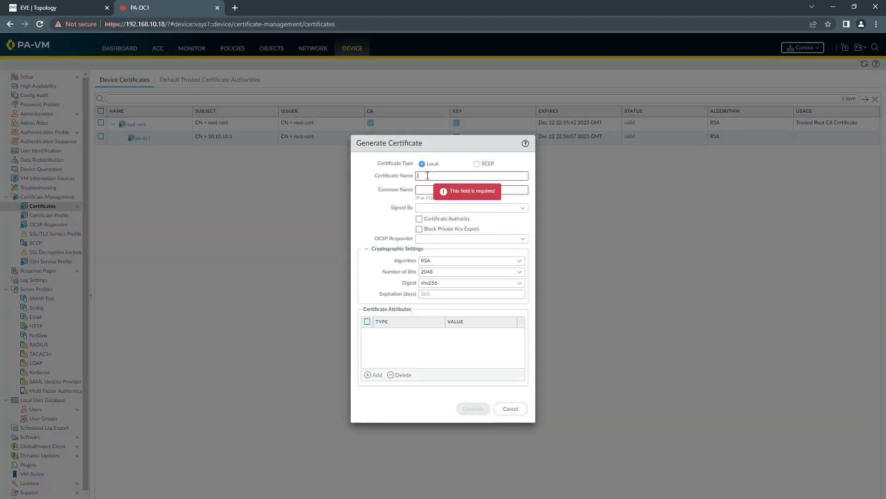
click(427, 176)
text(tes)
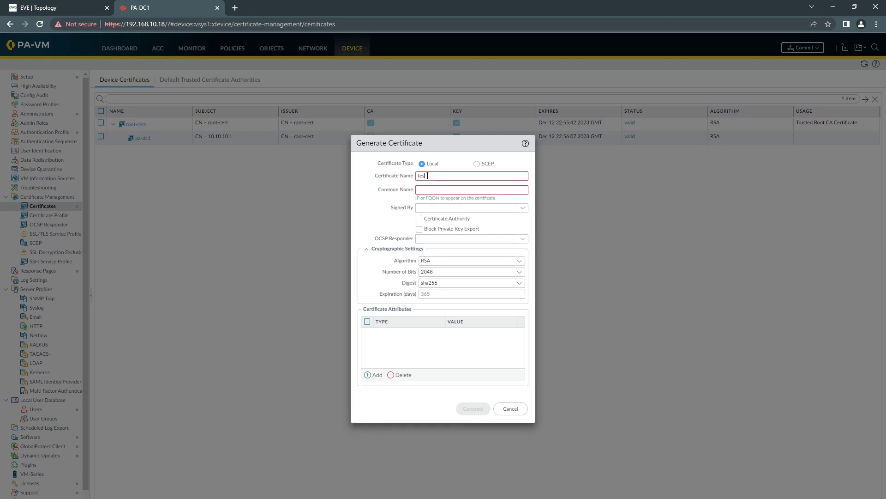
text(t-root)
triple_click(436, 175)
key(ctrl+c)
click(471, 190)
key(ctrl+v)
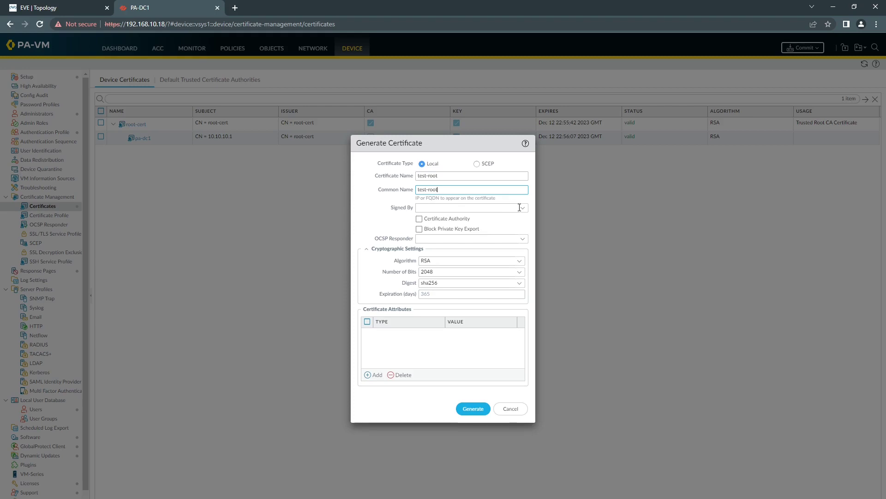
click(419, 218)
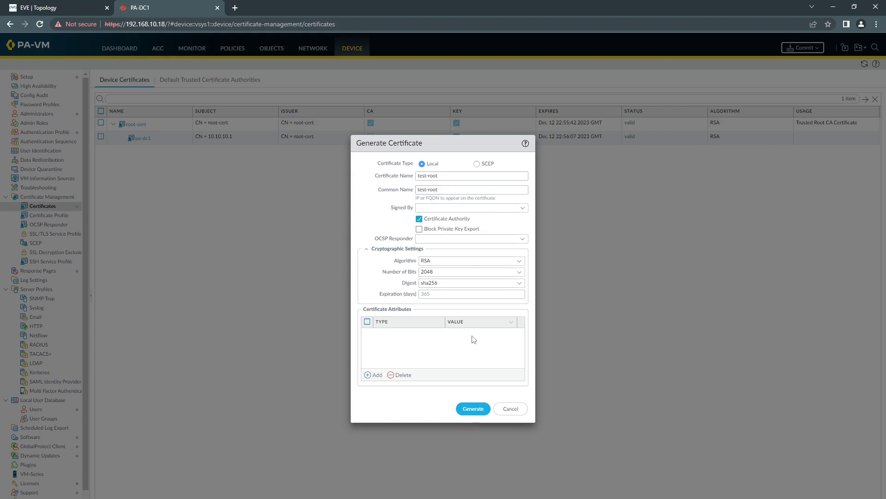
click(474, 409)
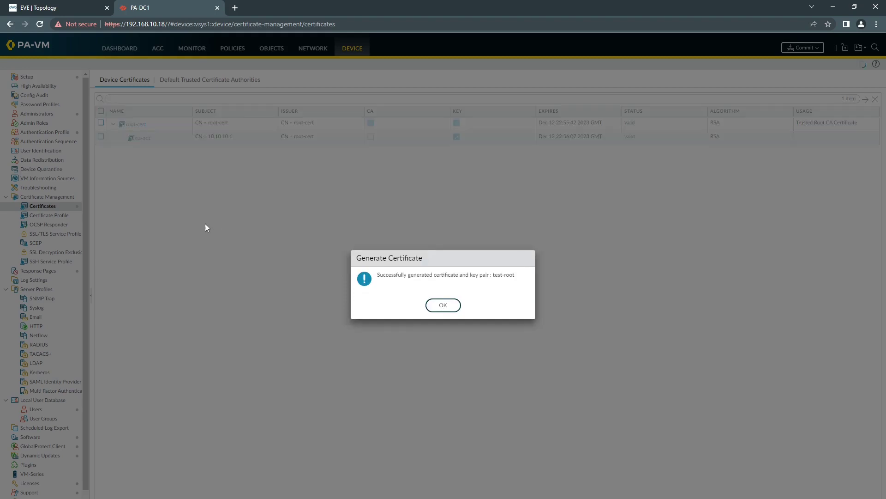
click(442, 305)
Mark test-root as a Trusted Root CA certificate
click(129, 151)
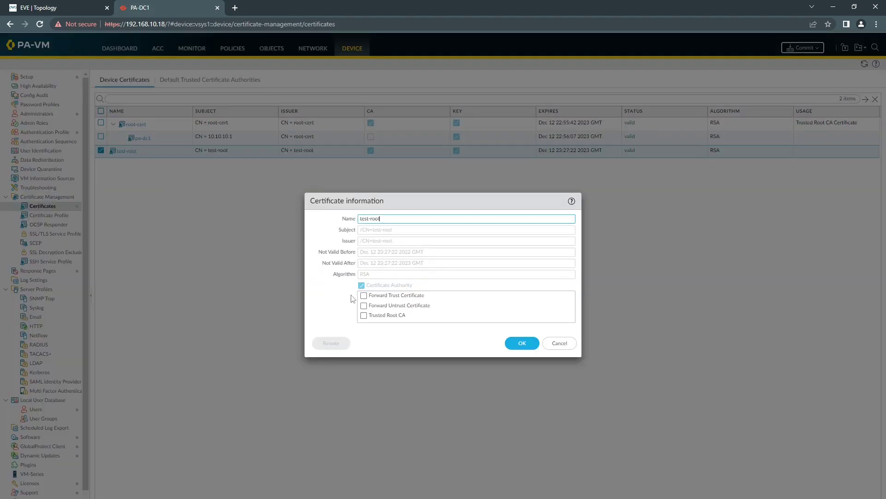
click(364, 316)
click(523, 343)
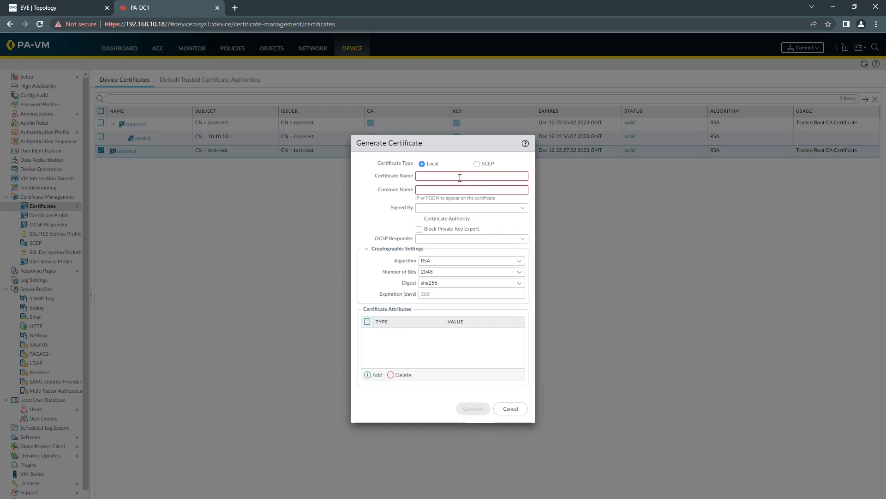
Generate certificate device-cert with Common Name 10.10.10.1, signed by test-root
click(459, 176)
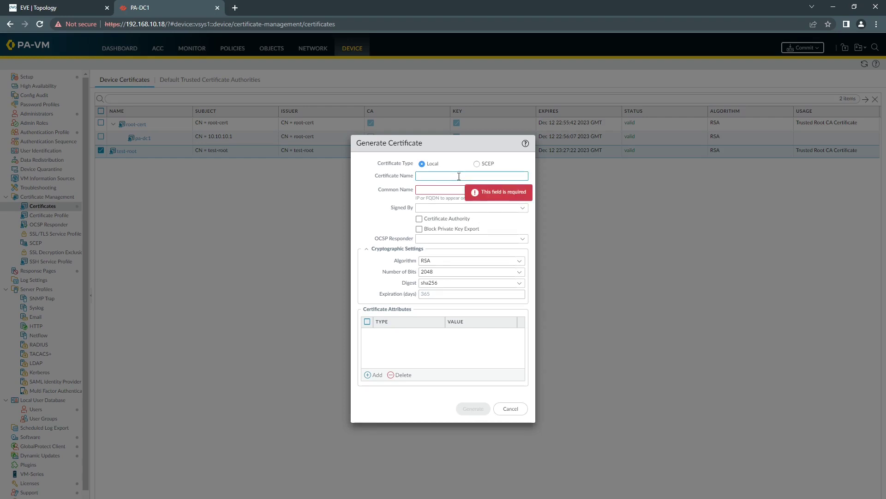
text(device-cert)
click(451, 190)
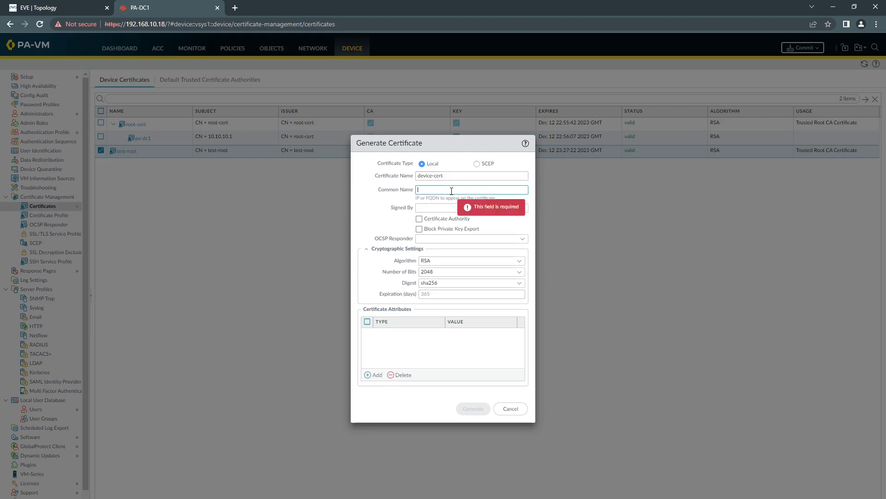
text(10.10.10.1)
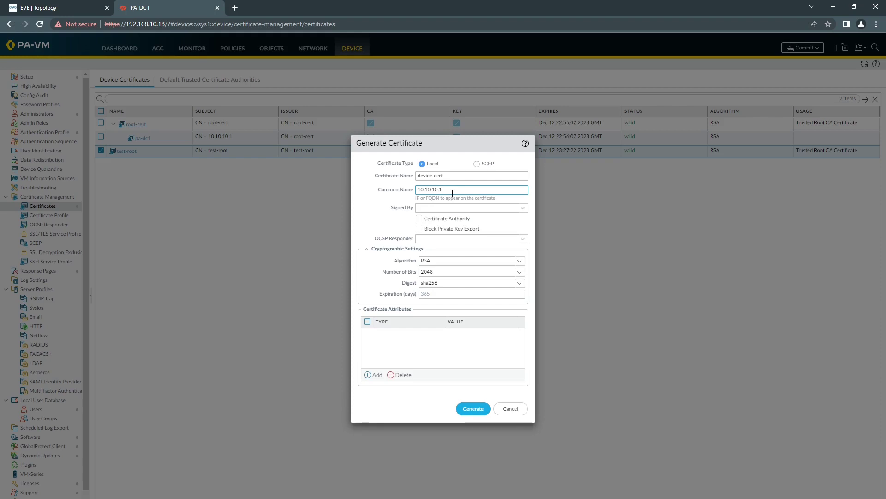
click(524, 212)
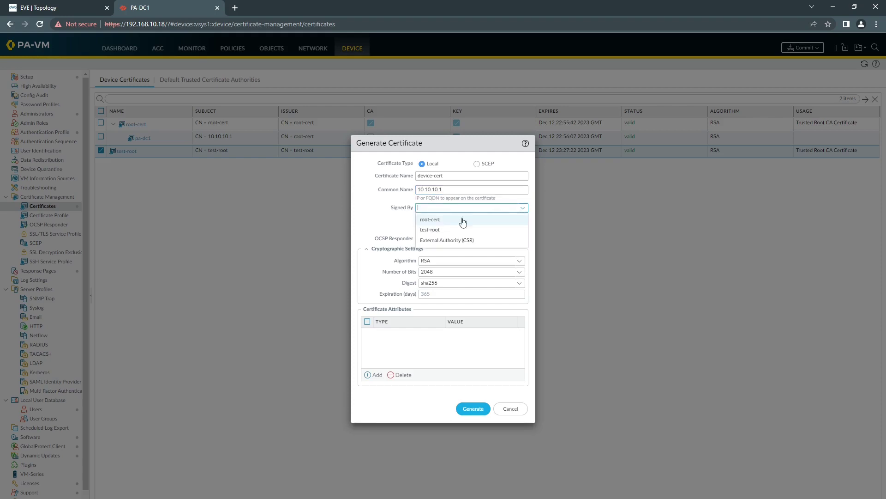
click(435, 230)
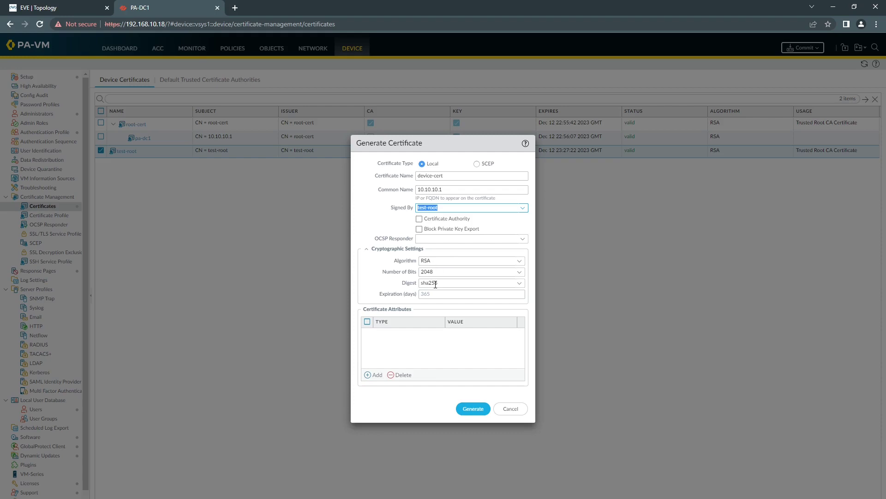
click(468, 410)
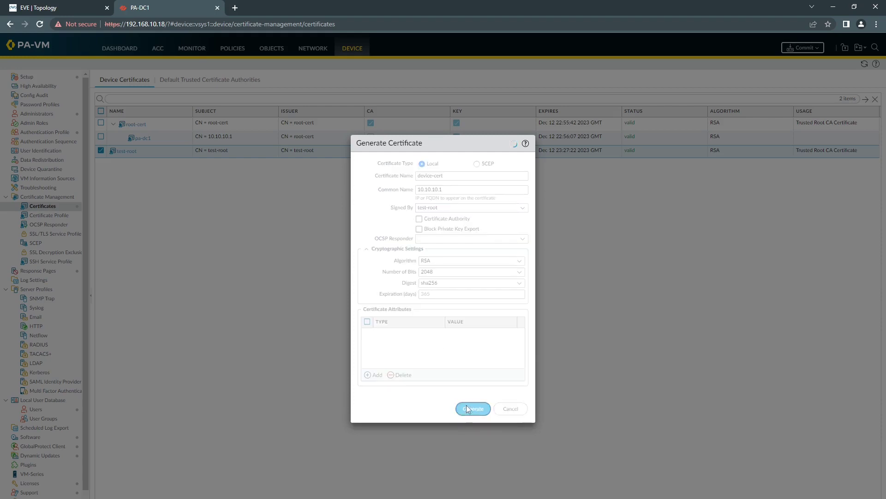
click(442, 305)
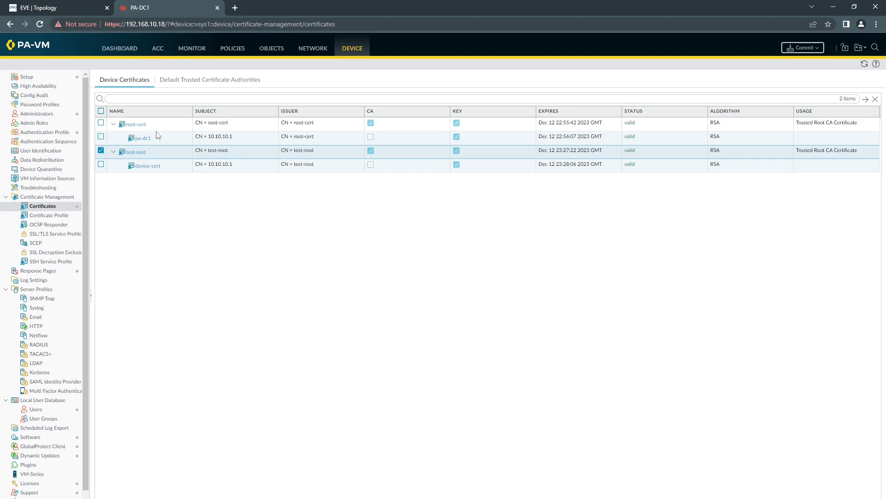
Create SSL/TLS service profile ssl-profile using the pa-dc1 certificate, then show Network interfaces
click(64, 234)
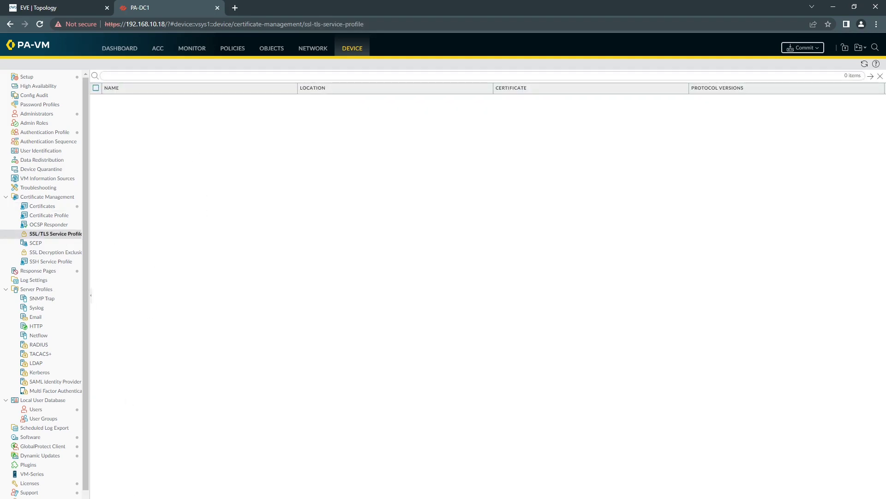
click(106, 494)
click(417, 255)
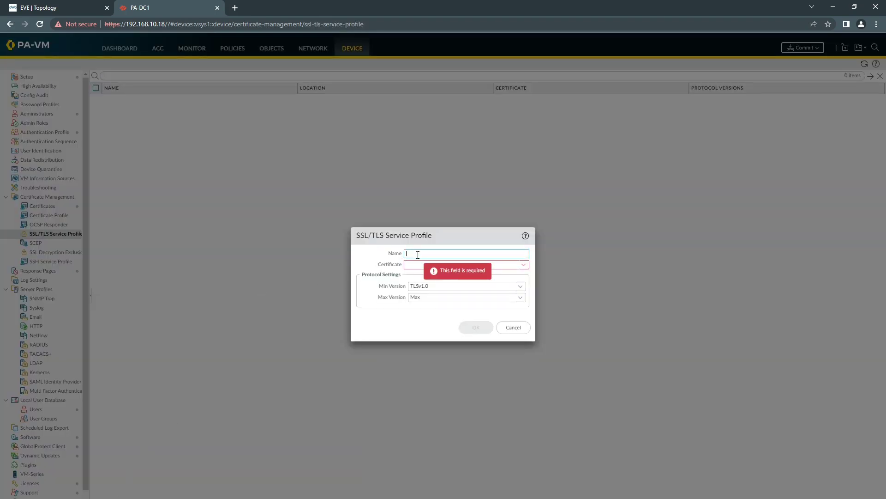
text(ssl-profile)
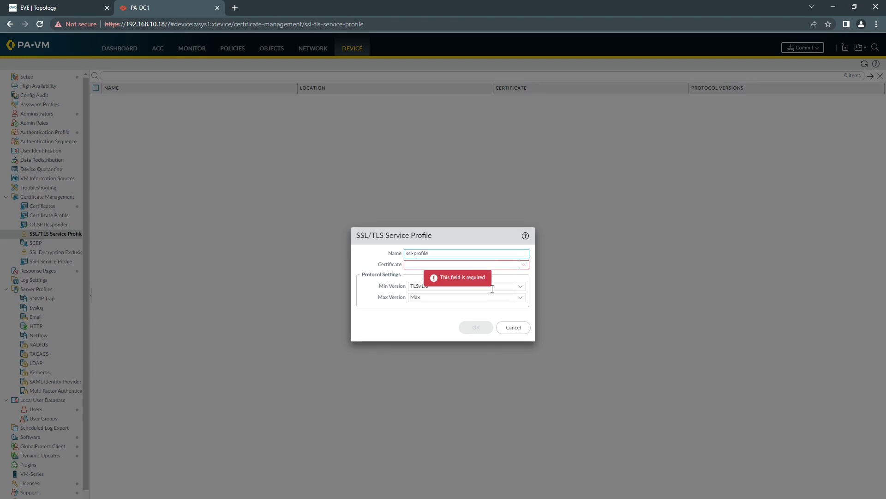
click(522, 265)
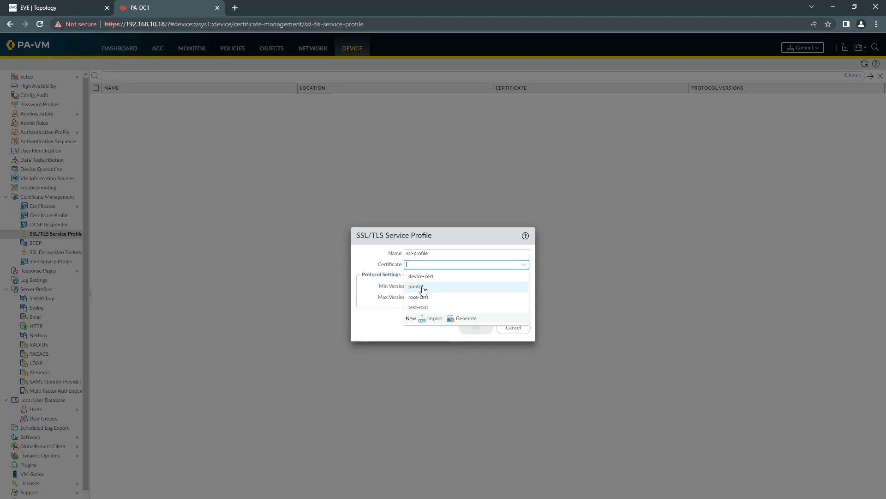
click(422, 287)
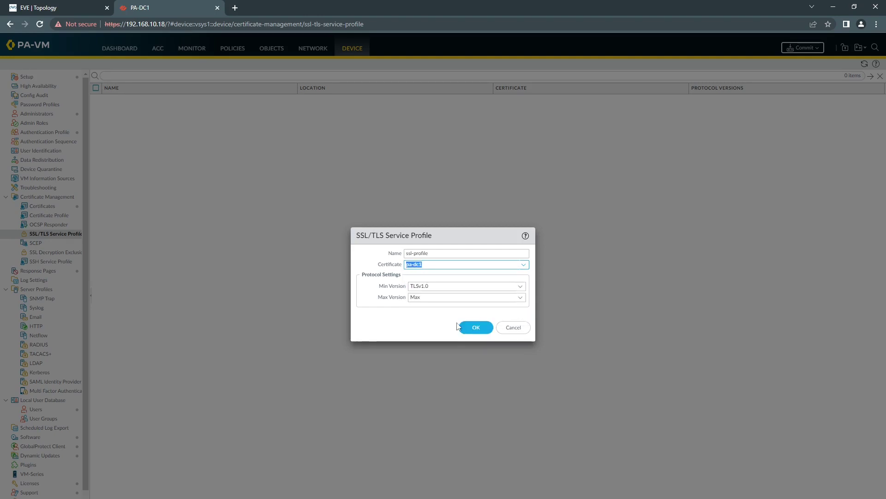
click(477, 331)
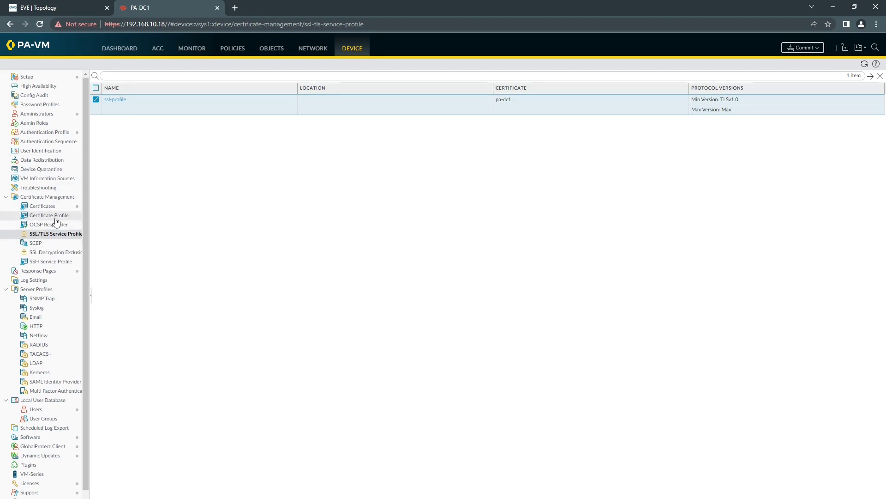
click(312, 50)
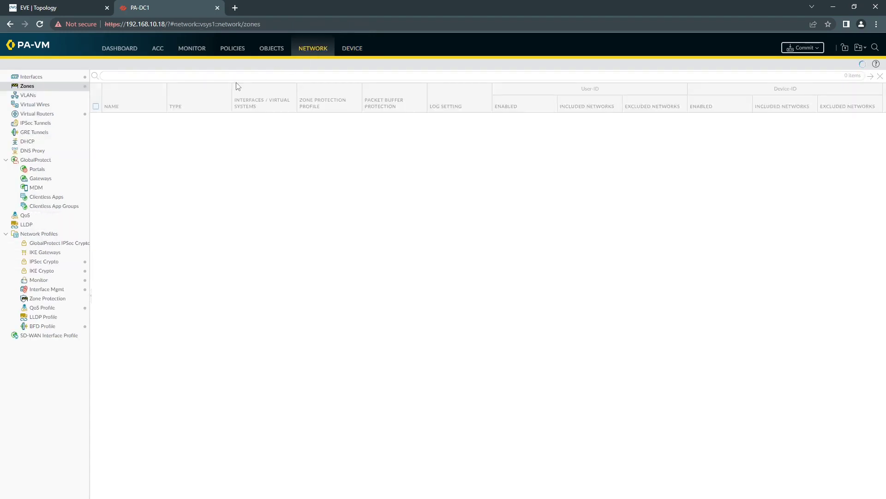
click(41, 77)
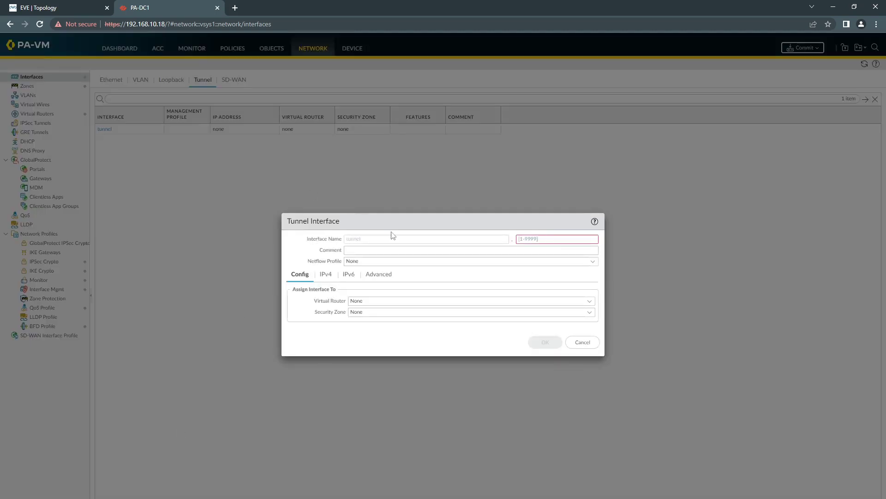
Add tunnel interface 10 on the default virtual router
click(525, 239)
text(10)
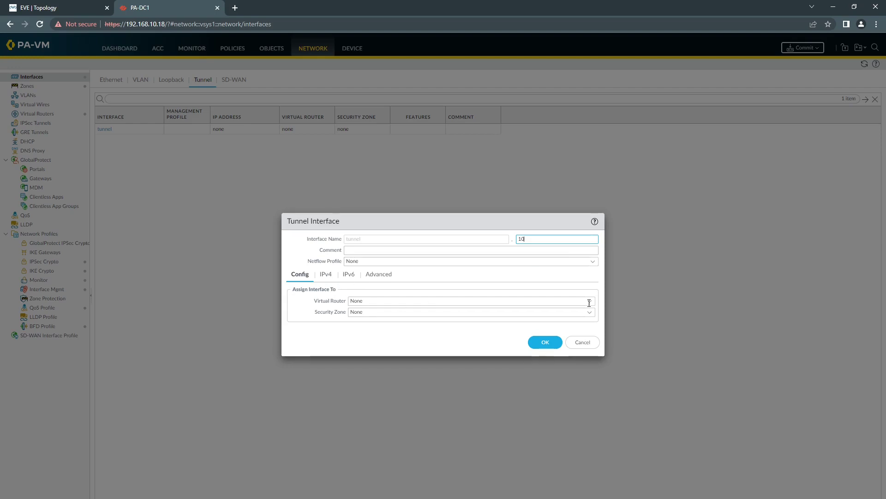
click(590, 301)
click(383, 323)
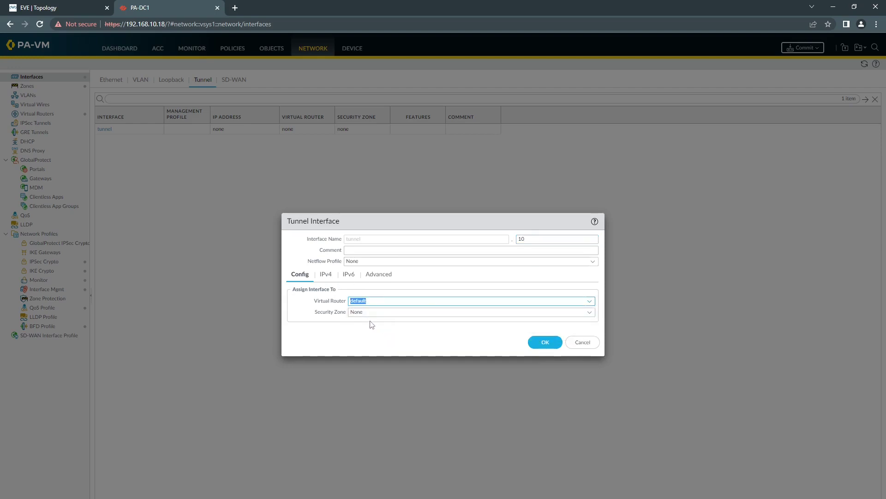
Assign the tunnel a new zone 'global protect' with user identification enabled
click(589, 313)
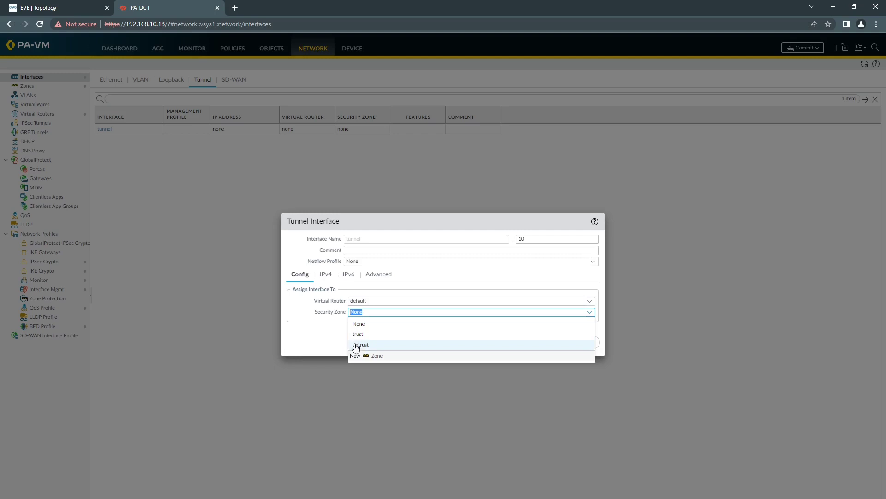
click(375, 357)
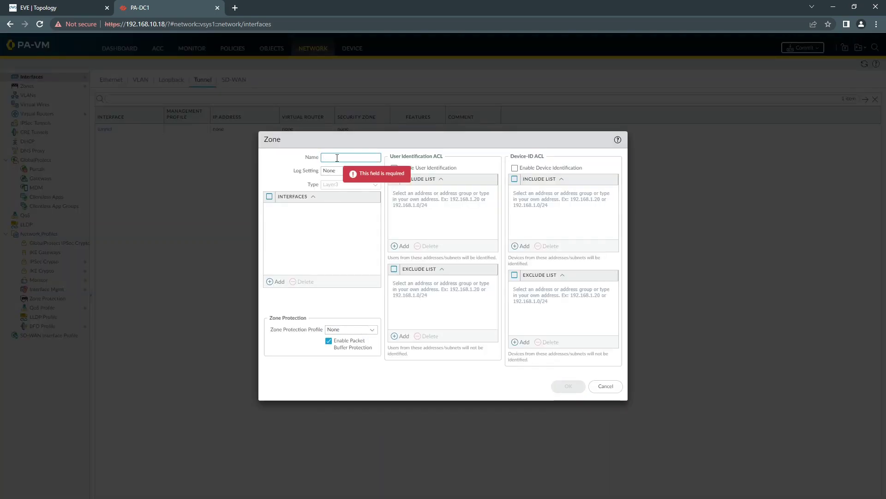
text(global)
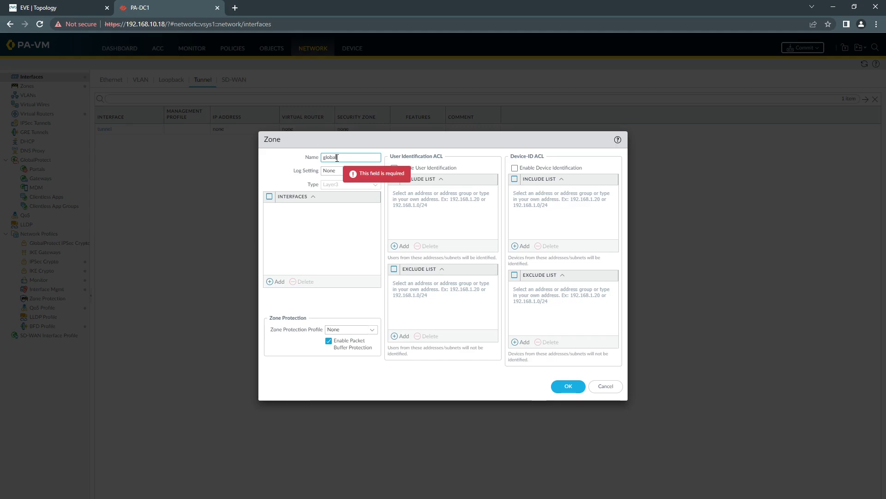
text( protect)
click(337, 157)
click(394, 168)
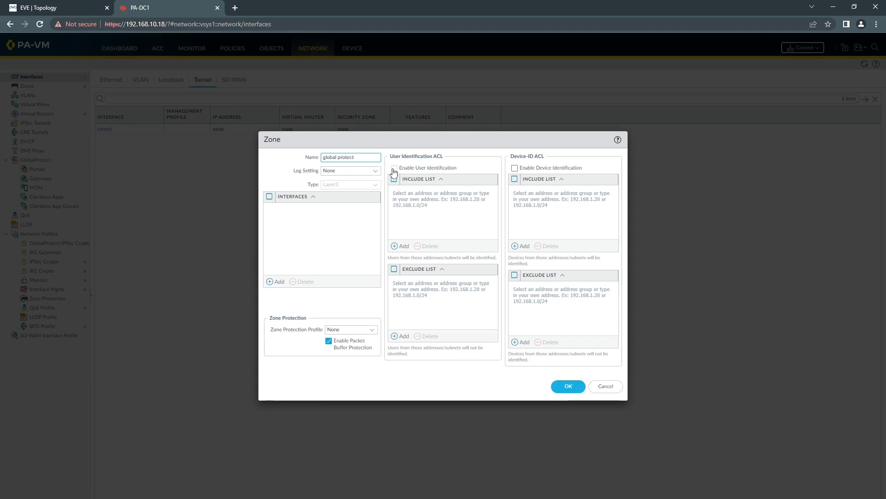
click(555, 386)
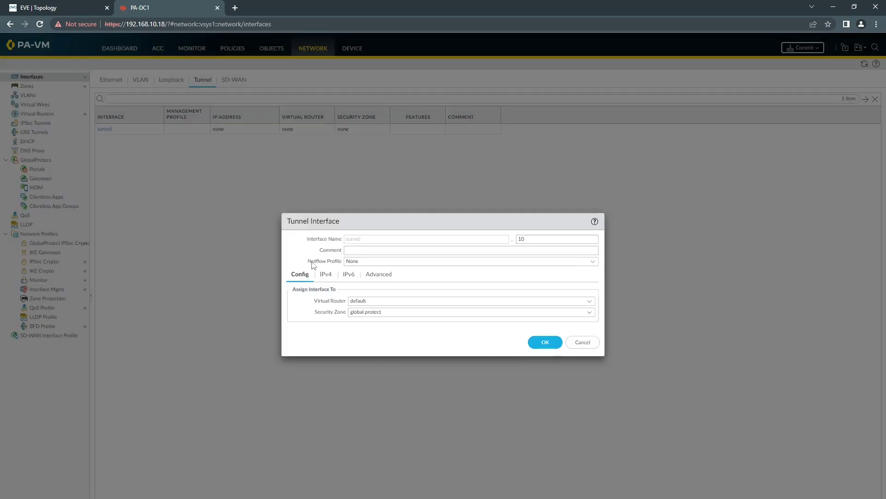
Give tunnel.10 the IPv4 address 10.10.30.1/24 and save the interface
click(327, 275)
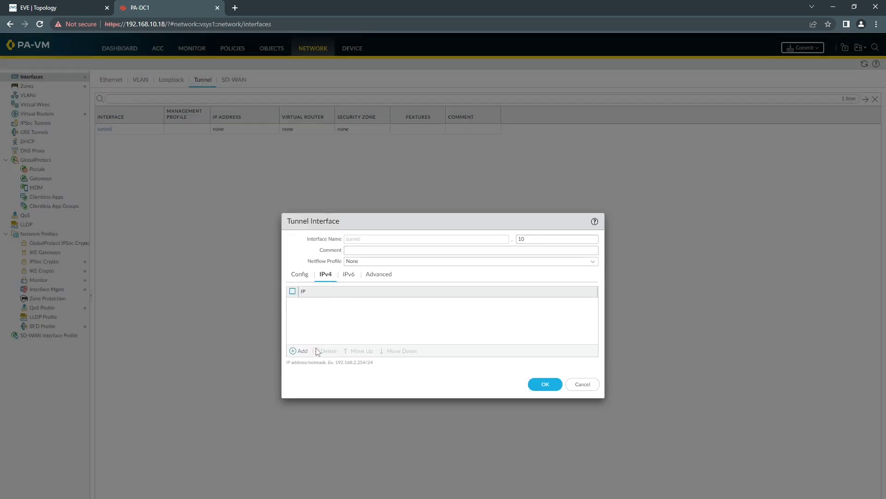
click(300, 351)
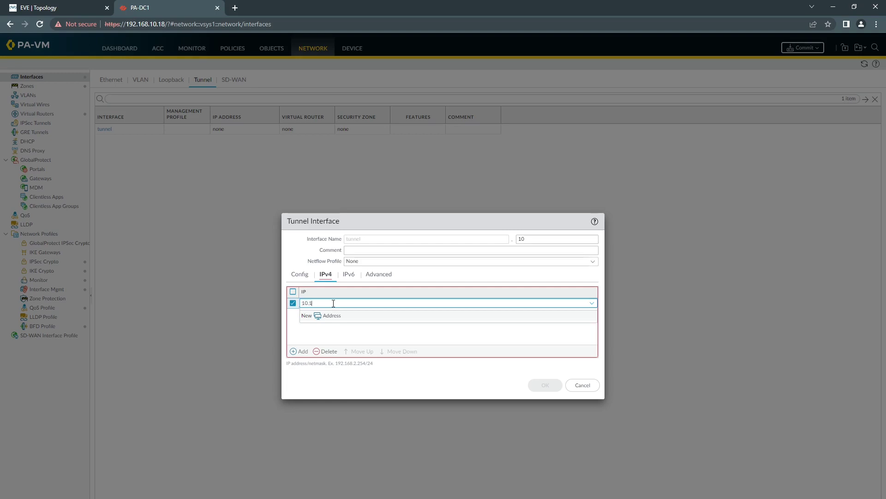
text(.30.1/24)
click(302, 262)
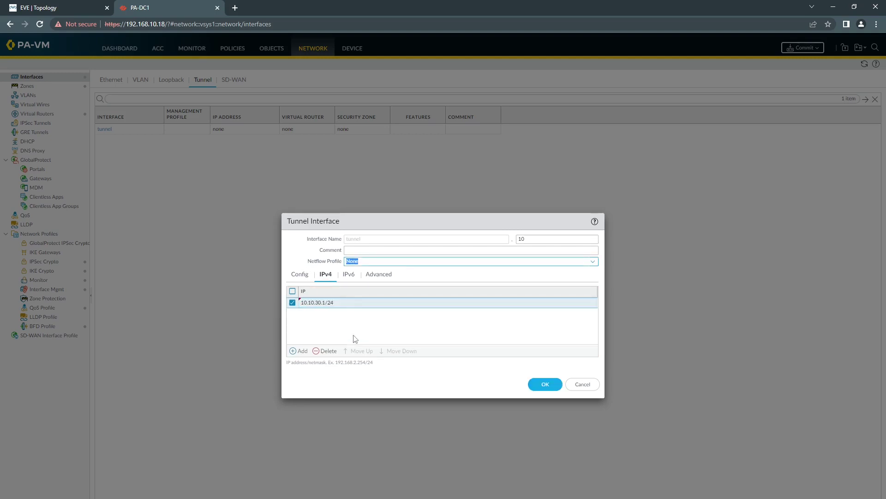
click(530, 383)
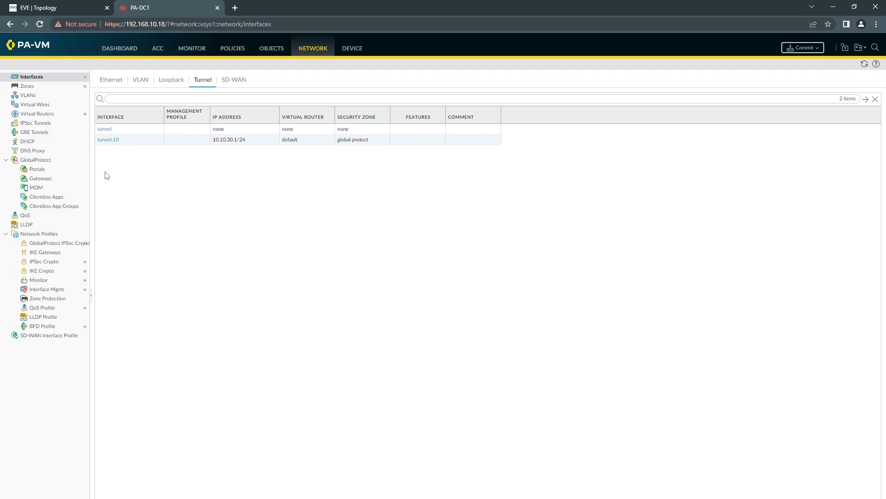
click(44, 170)
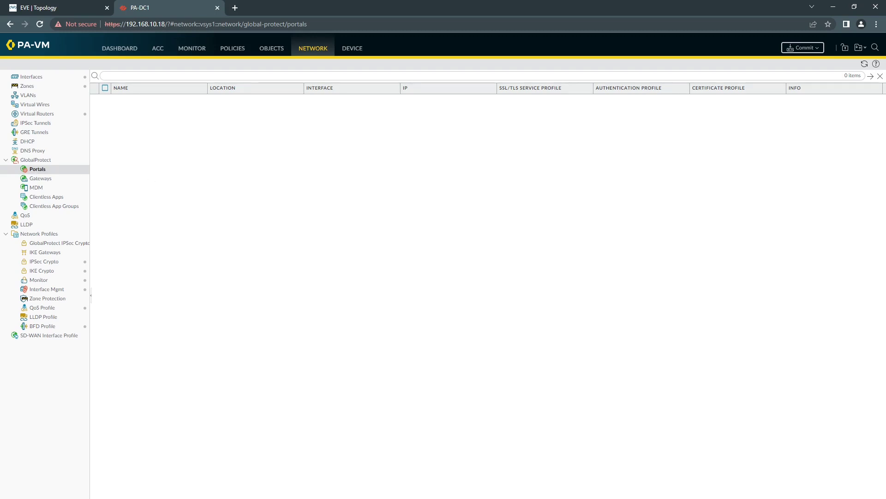
Create portal 'gp portal' on interface ethernet1/1 with IPv4 address 10.10.10.1/30
click(144, 493)
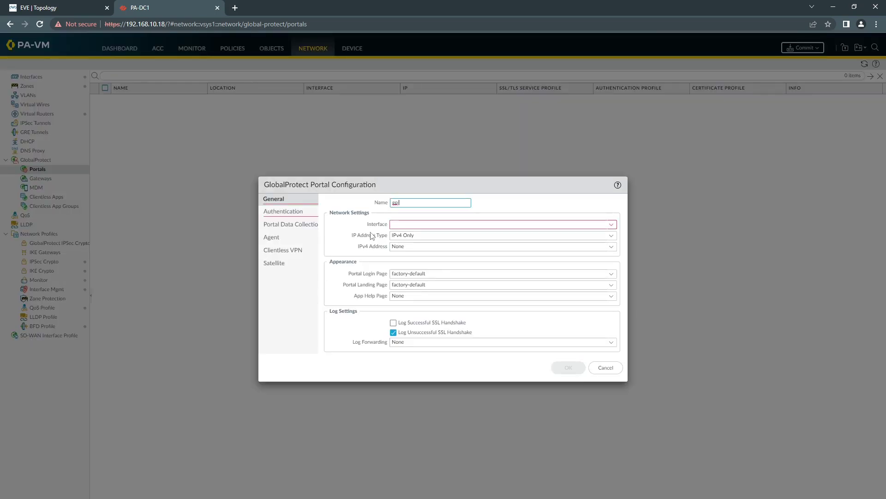
text(gp portal)
click(612, 226)
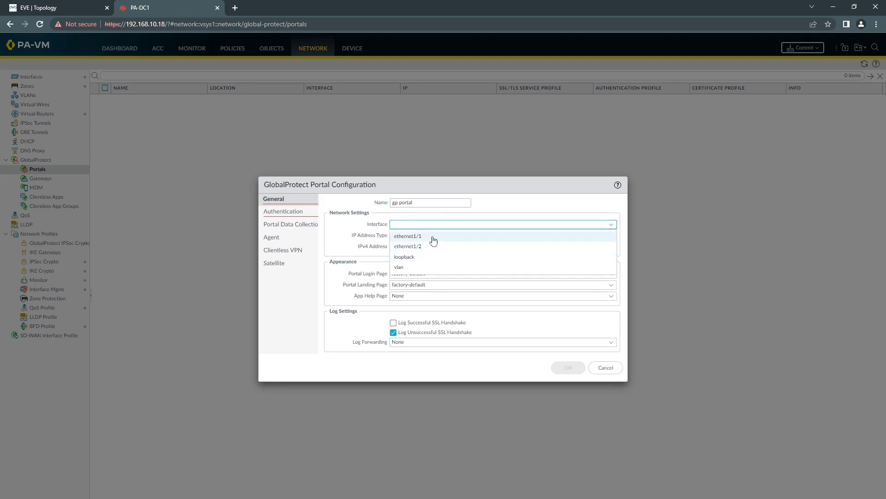
click(431, 236)
click(551, 248)
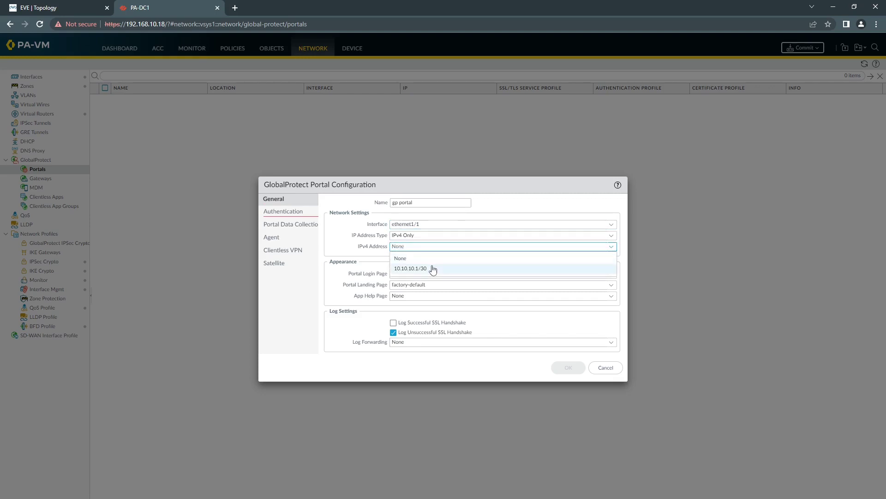
click(402, 268)
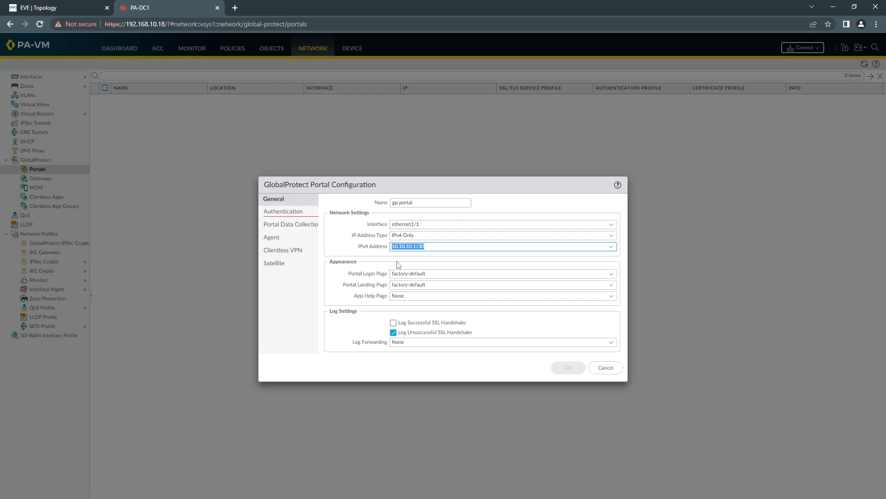
Use ssl-profile as the portal's SSL/TLS service profile
click(283, 212)
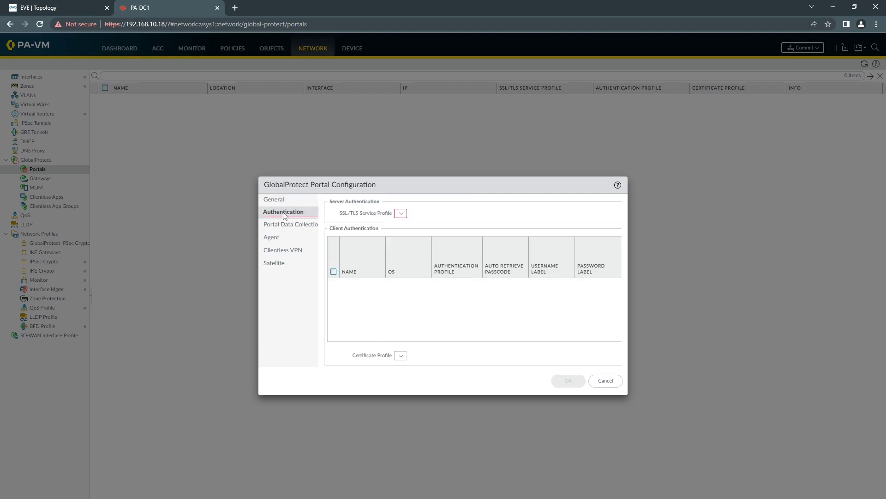
click(612, 213)
click(414, 225)
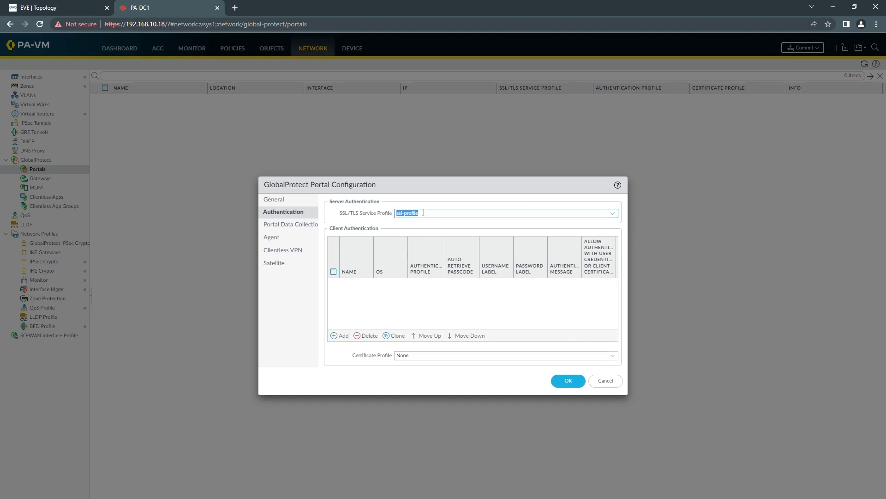
Add client authentication 'local auth' using local auth profile, allowing credentials or client certificate
click(341, 336)
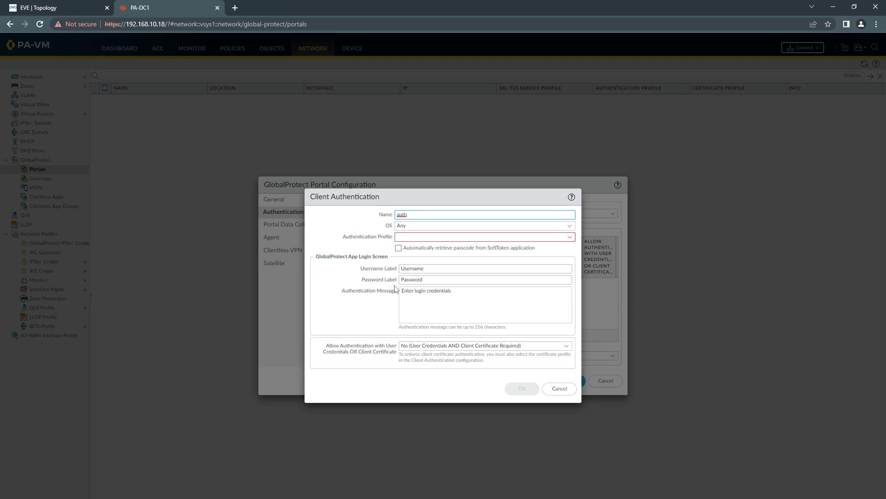
text(auth)
key(Home)
text(local)
click(567, 238)
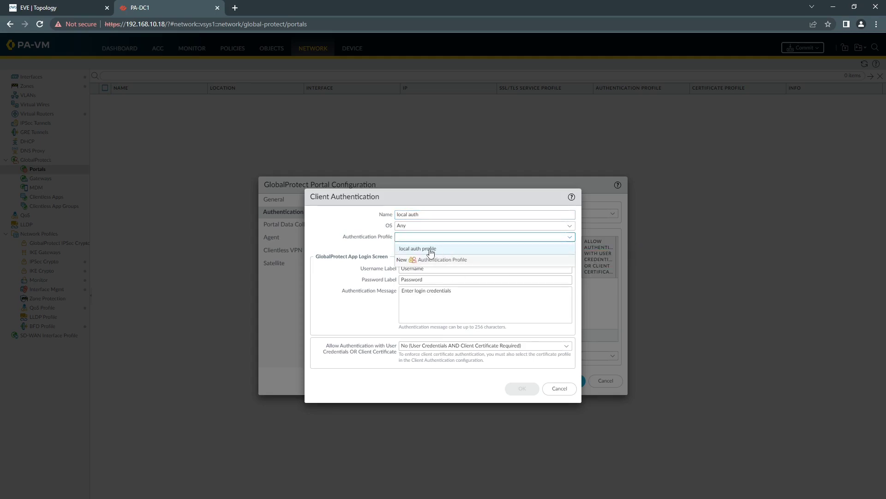
click(431, 252)
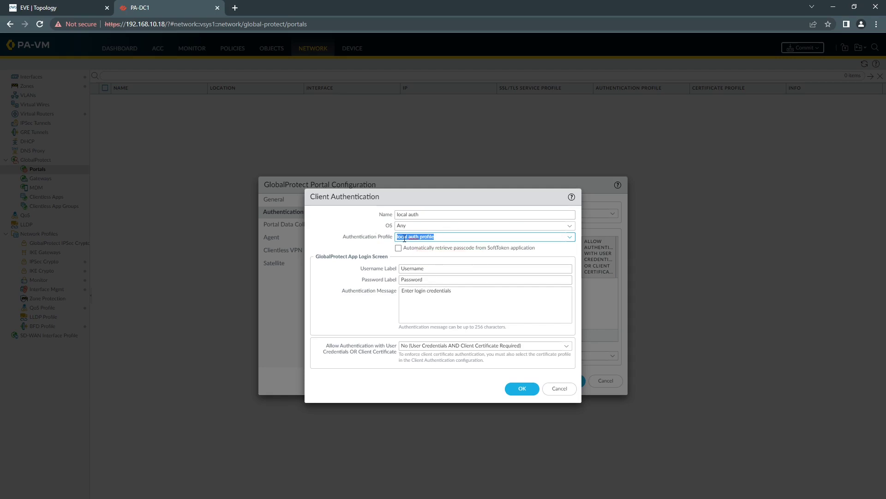
click(567, 345)
click(430, 368)
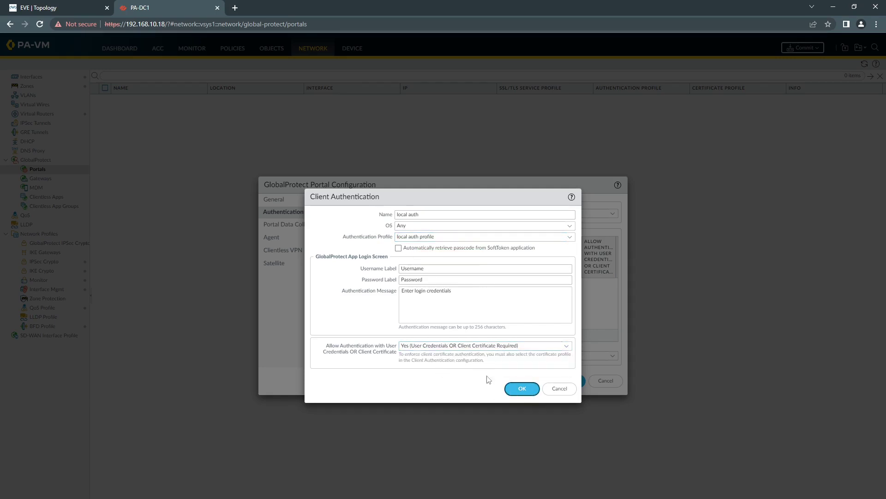
click(521, 388)
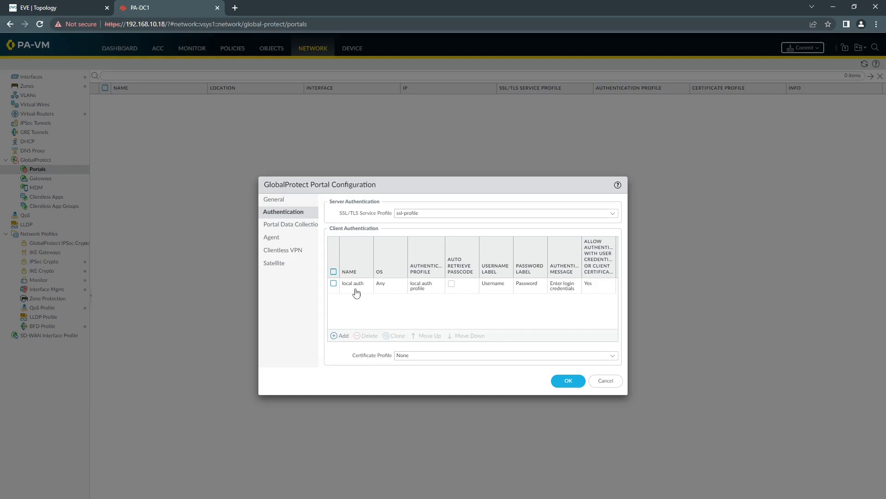
Add agent config 'gp agent' generating and accepting 8-hour override cookies encrypted with pa-dc1
click(279, 238)
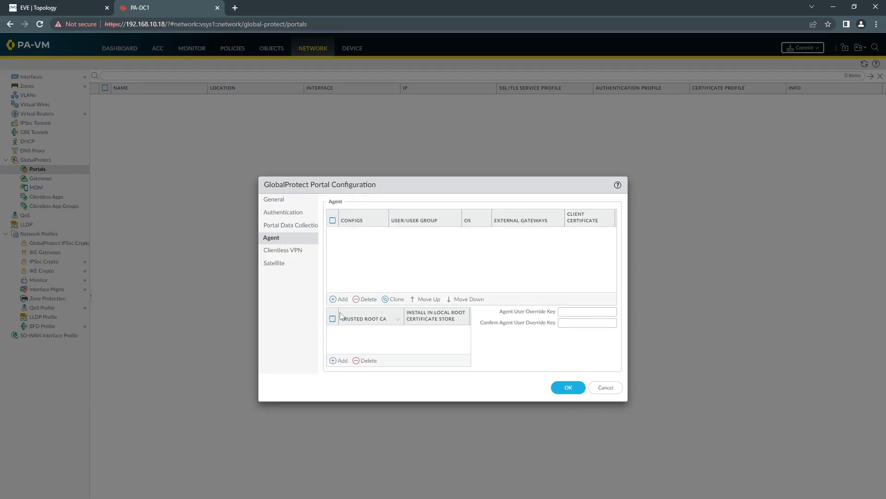
click(339, 298)
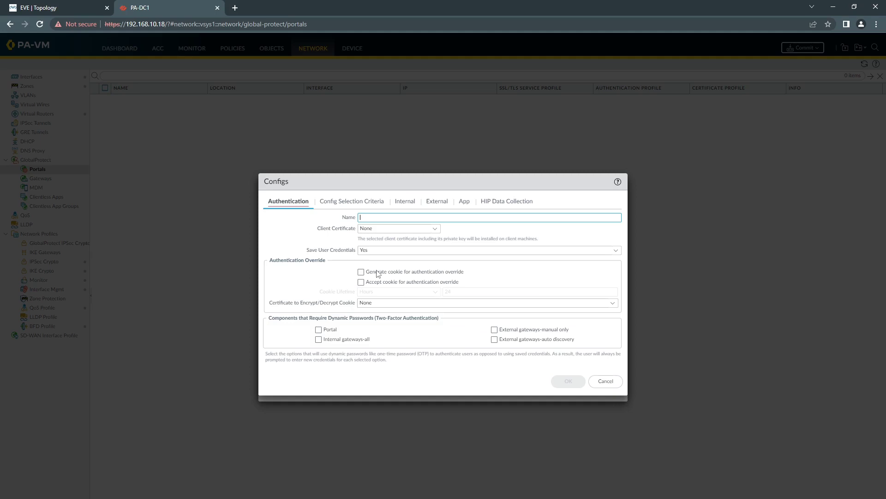
text(gp agent)
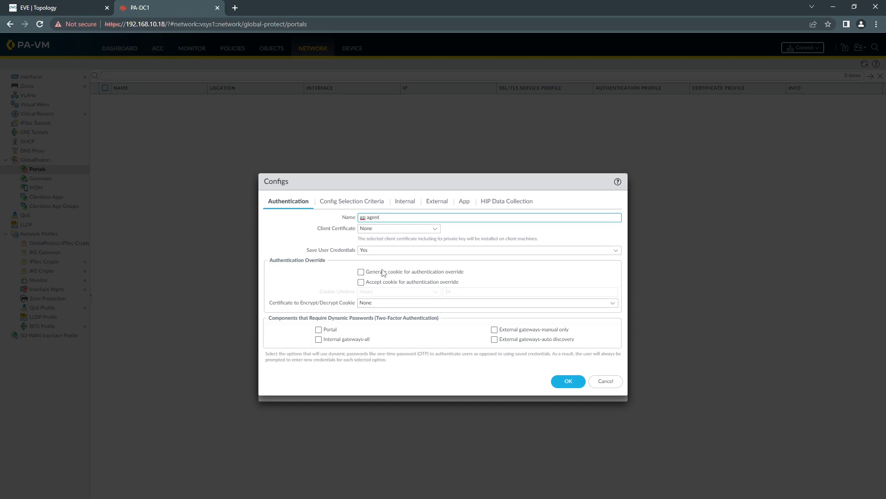
click(360, 272)
click(361, 282)
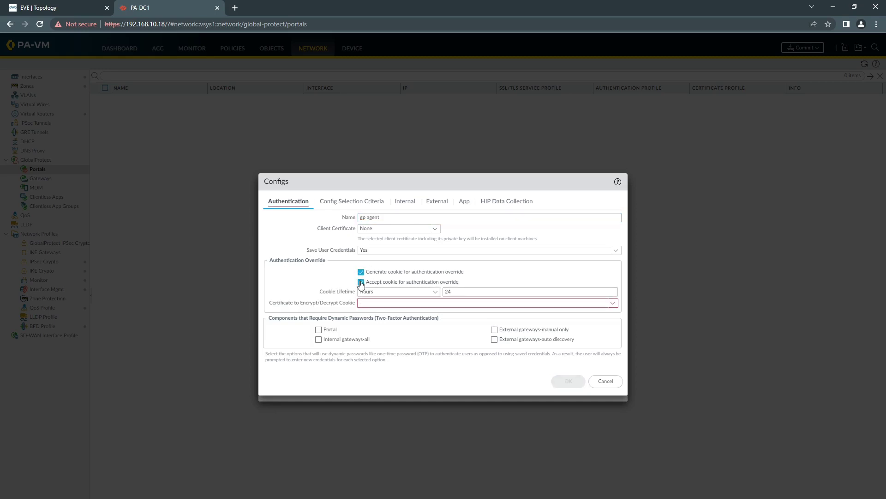
click(466, 292)
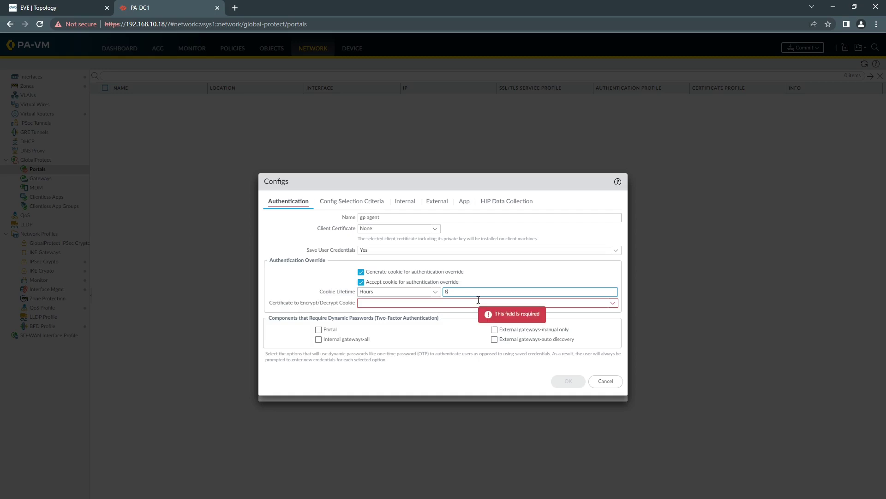
click(612, 303)
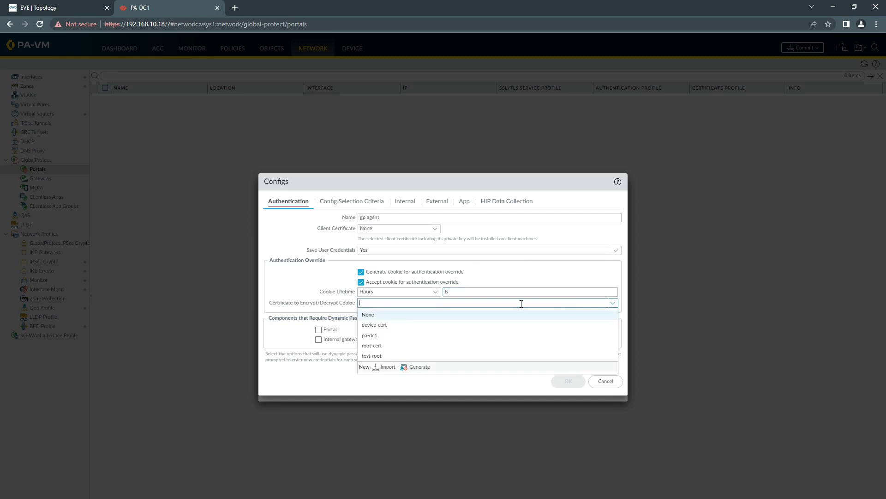
click(393, 336)
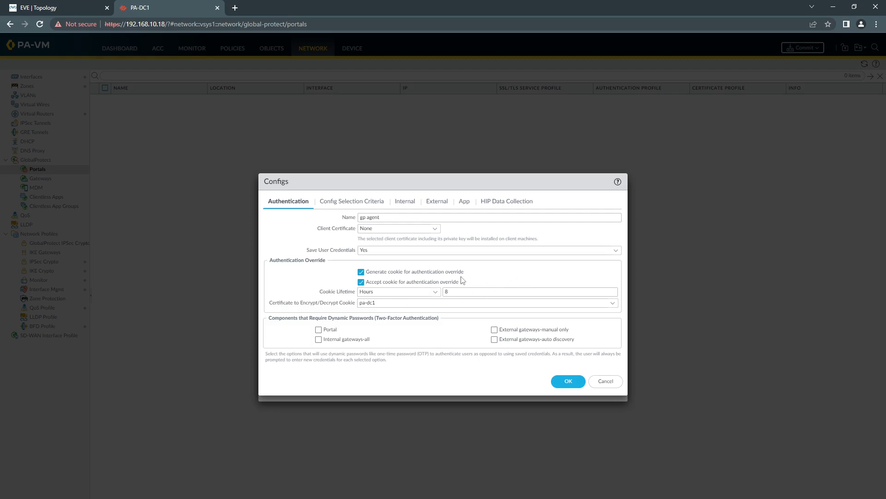
Leave the agent config's selection criteria at Any and view its Internal gateway settings
click(351, 204)
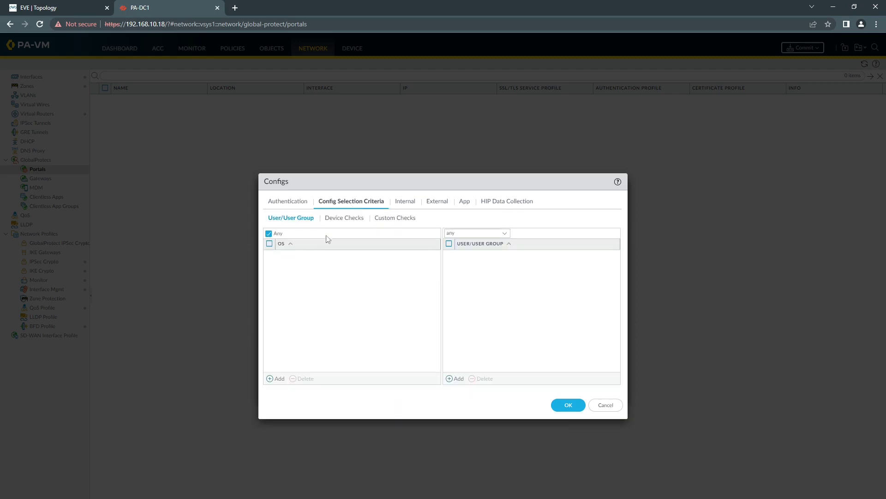
click(400, 202)
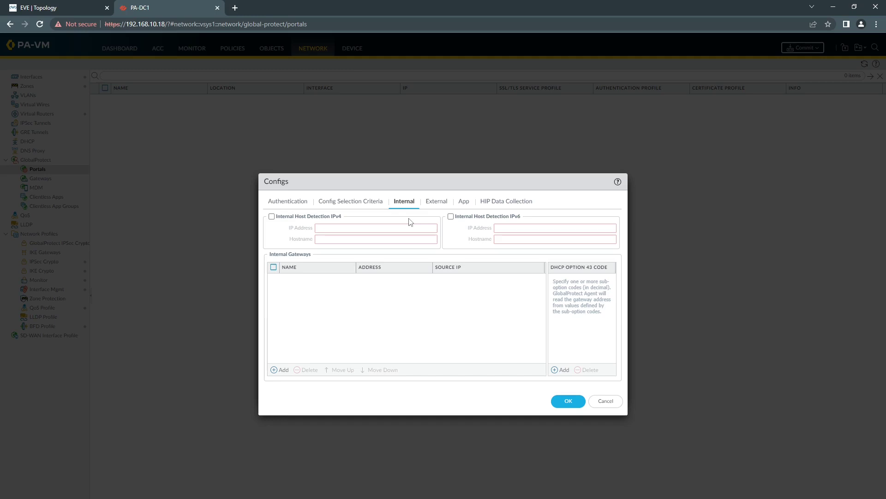
Add external gateway pa-dc1 at IP 10.10.10.1 with source region Any
click(433, 202)
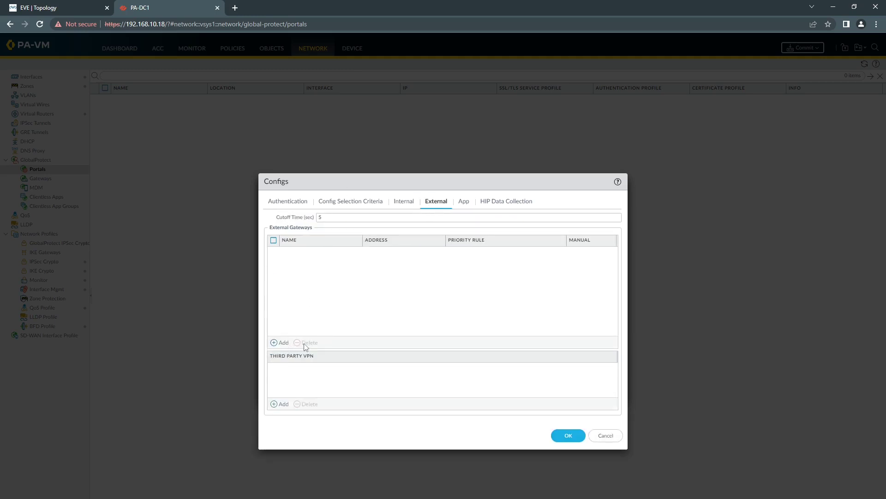
click(283, 342)
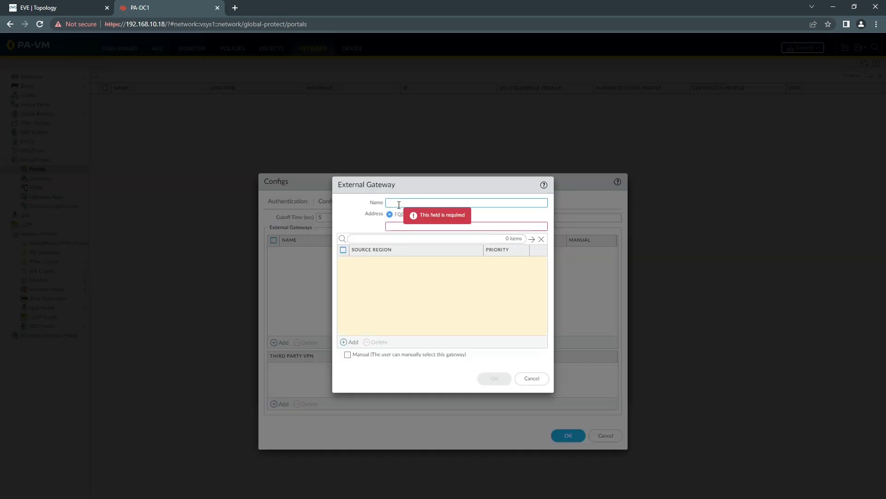
text(pa-dc1)
click(395, 215)
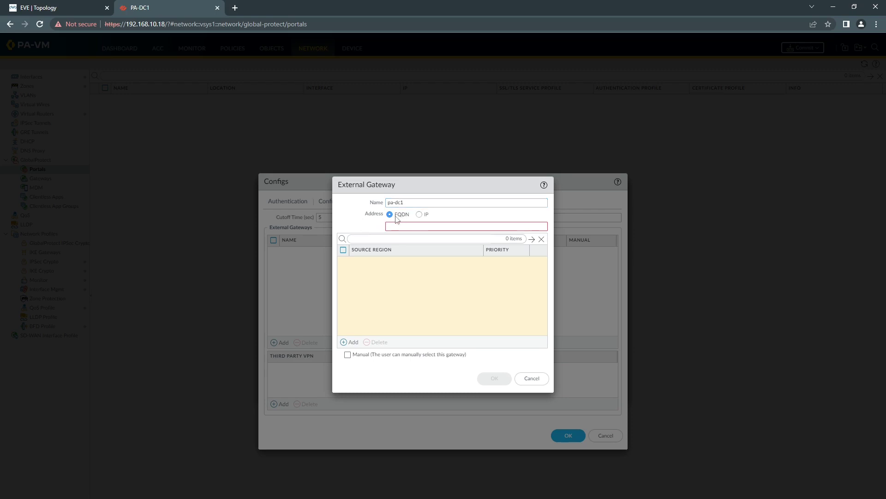
click(402, 227)
click(419, 214)
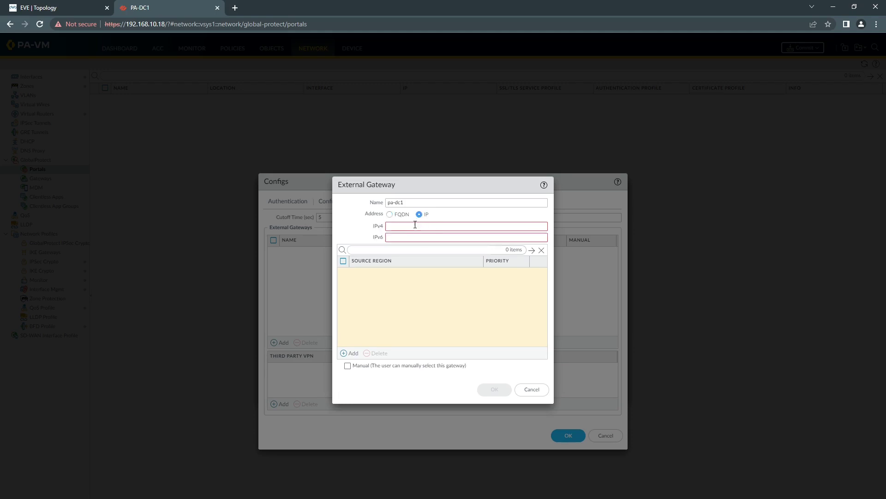
click(412, 225)
text(10)
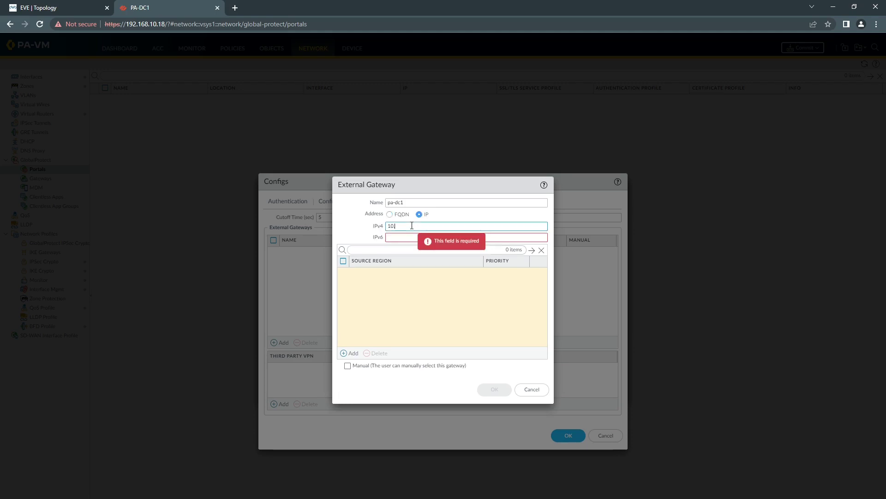
text(.10.10.1)
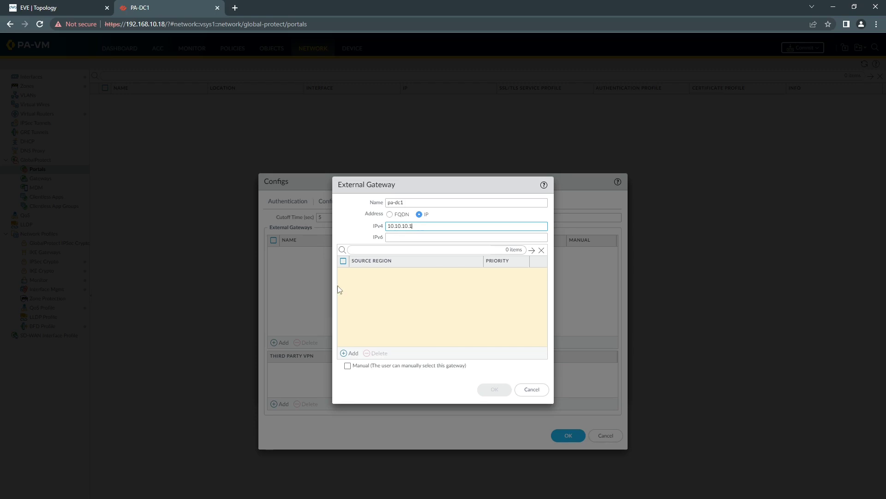
click(343, 353)
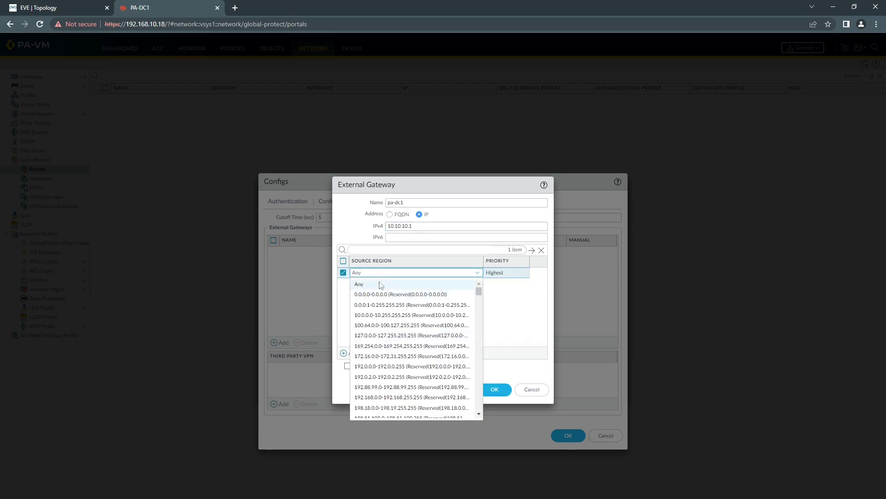
click(376, 284)
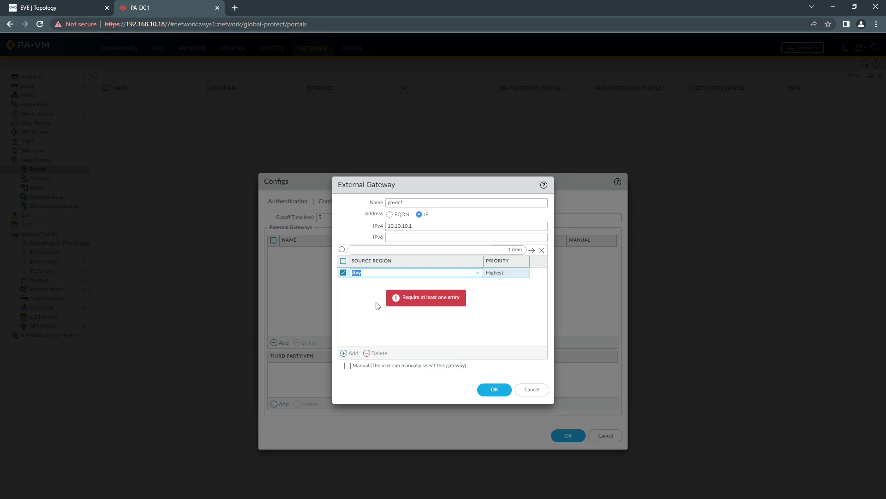
click(495, 389)
Set the app Connect Method to On-demand and save the agent config
click(463, 203)
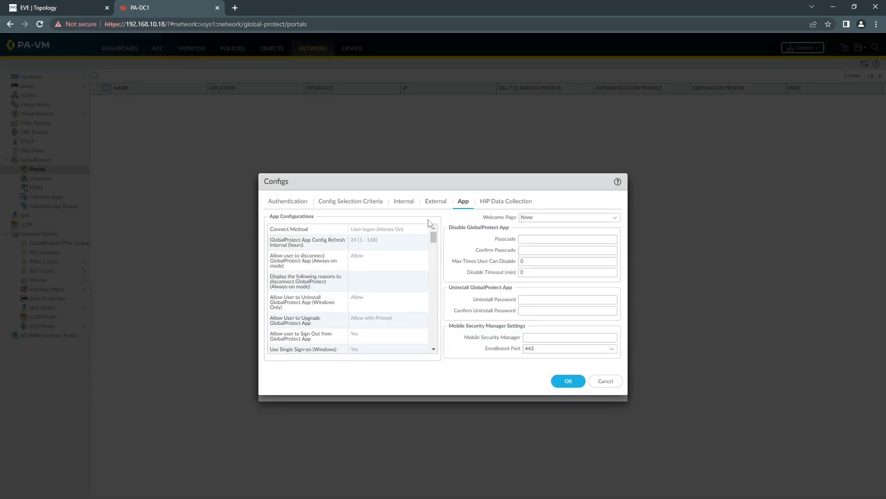
click(400, 230)
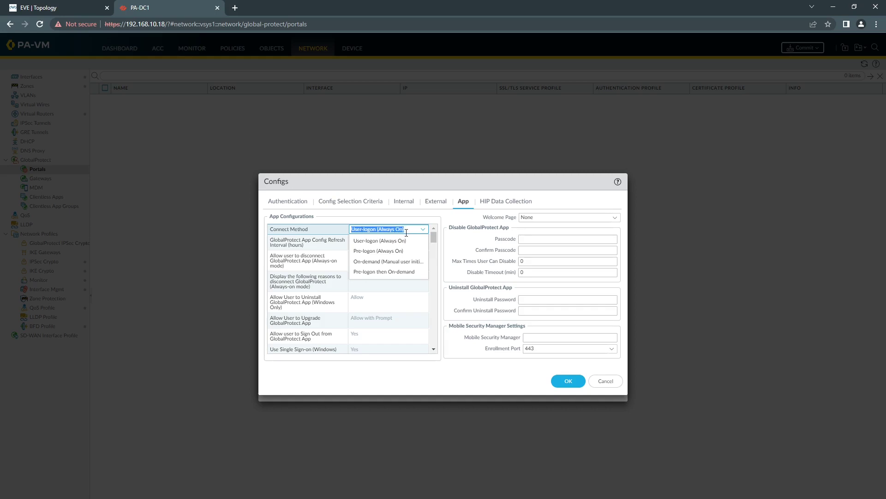
click(382, 262)
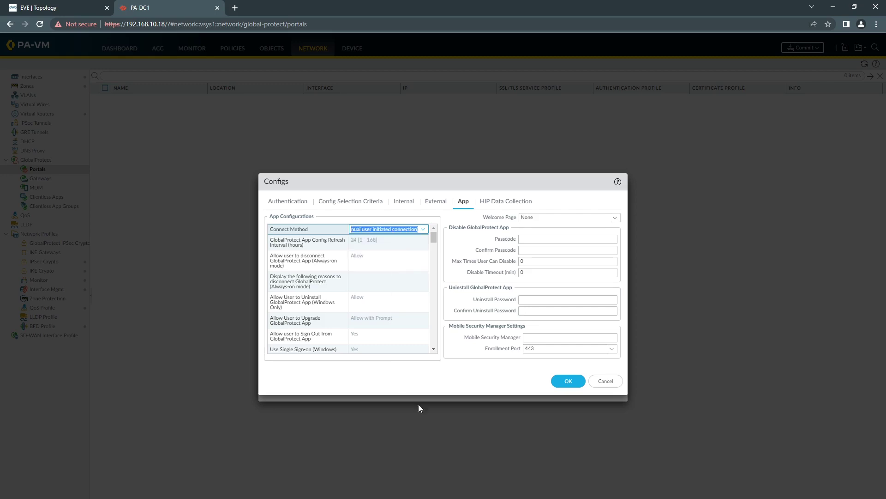
click(559, 381)
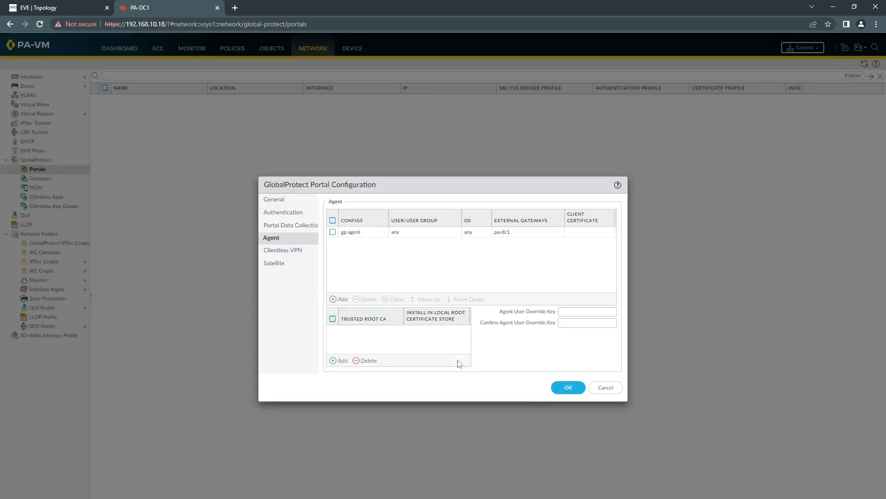
Trust root-cert, install it in clients' local root store, and save the portal
click(332, 318)
click(333, 360)
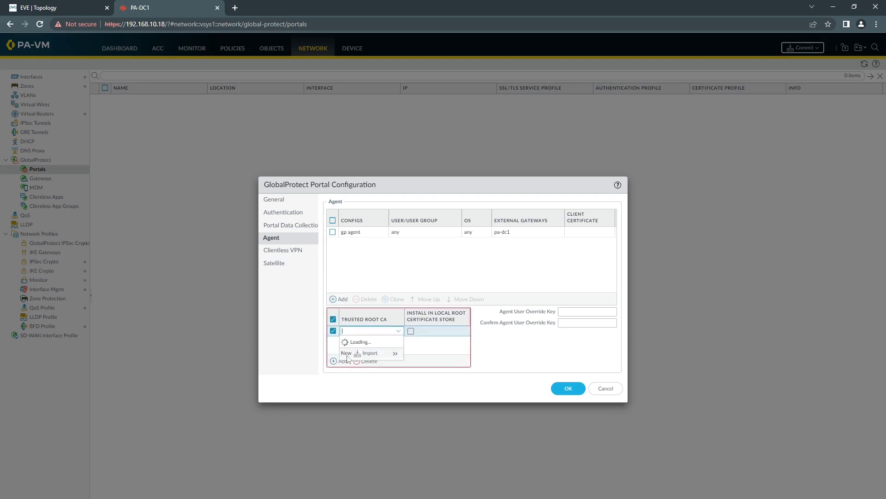
click(362, 344)
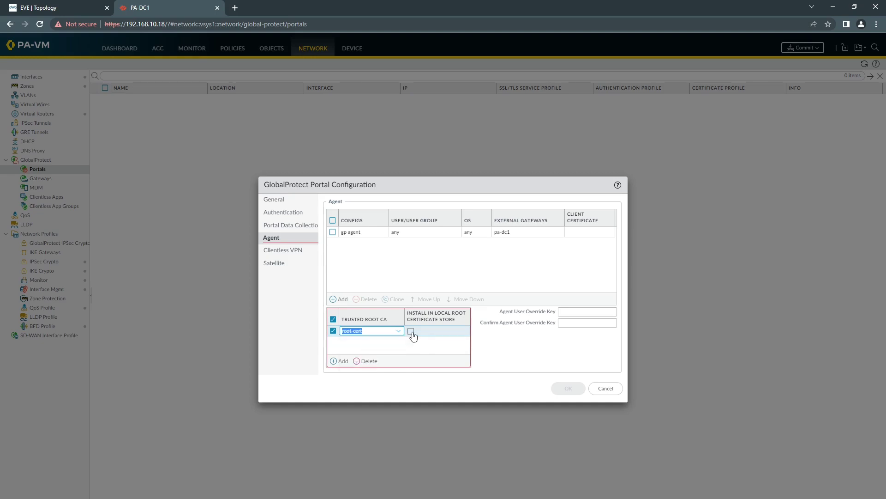
click(410, 331)
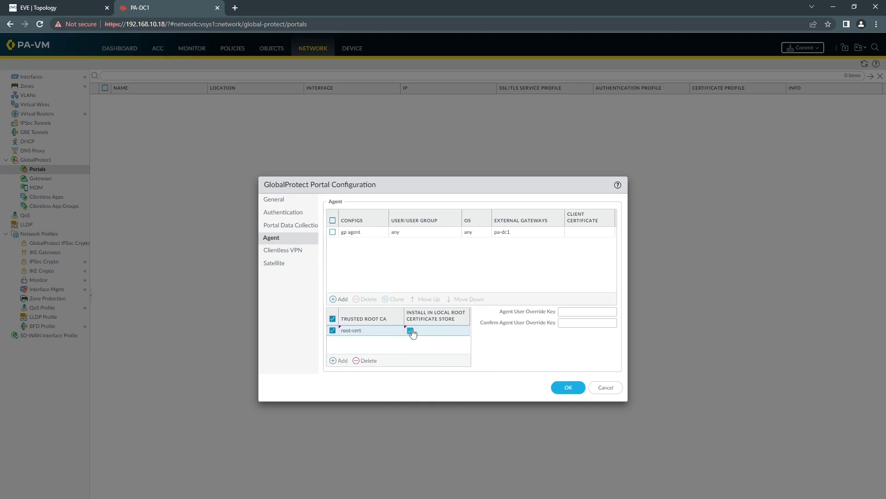
click(569, 387)
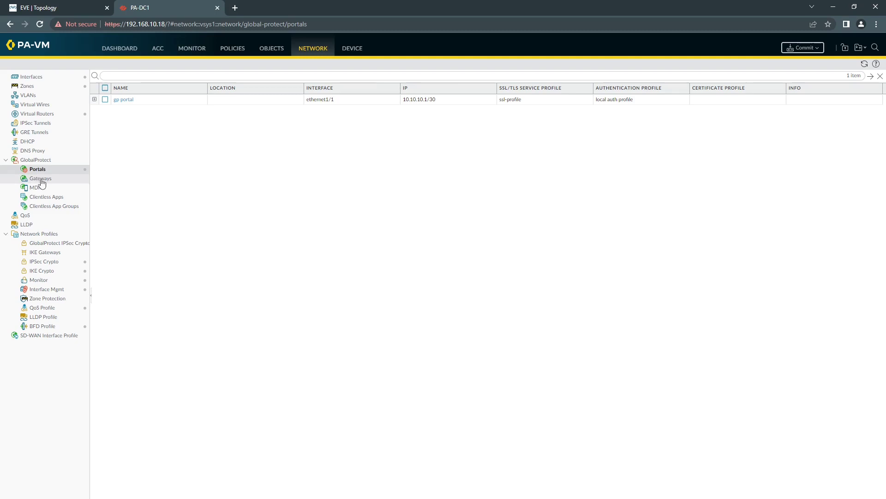
click(41, 179)
Create a new gateway on ethernet1/1 with IPv4 address 10.10.10.1/30
click(101, 493)
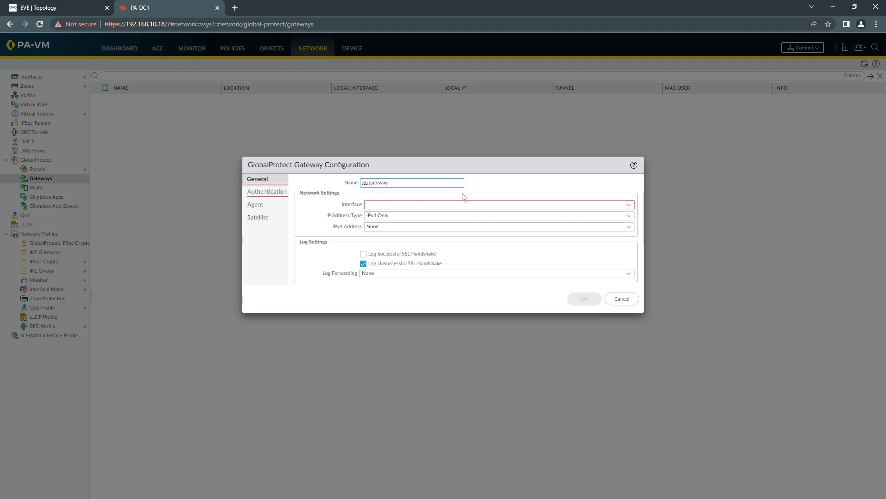
click(629, 204)
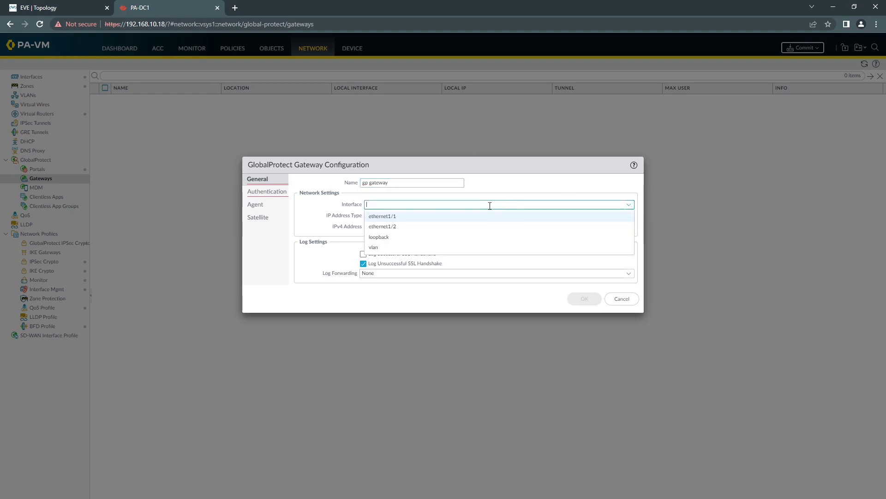
click(416, 216)
click(627, 228)
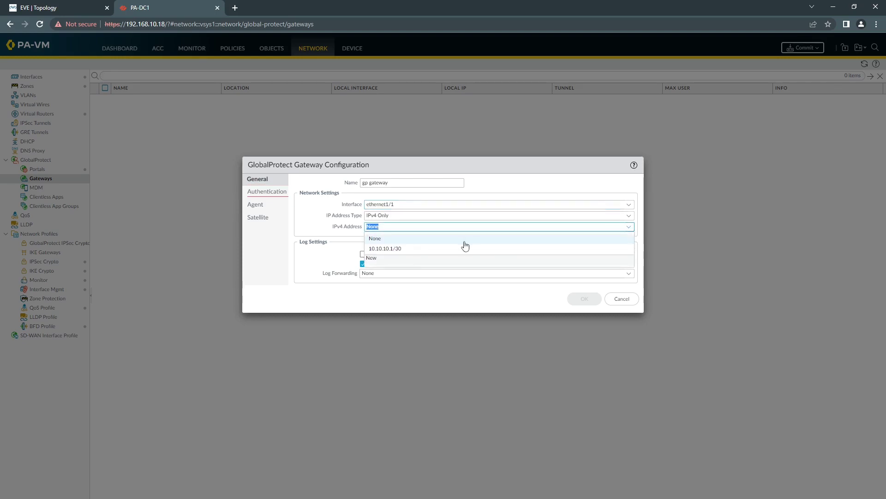
click(417, 249)
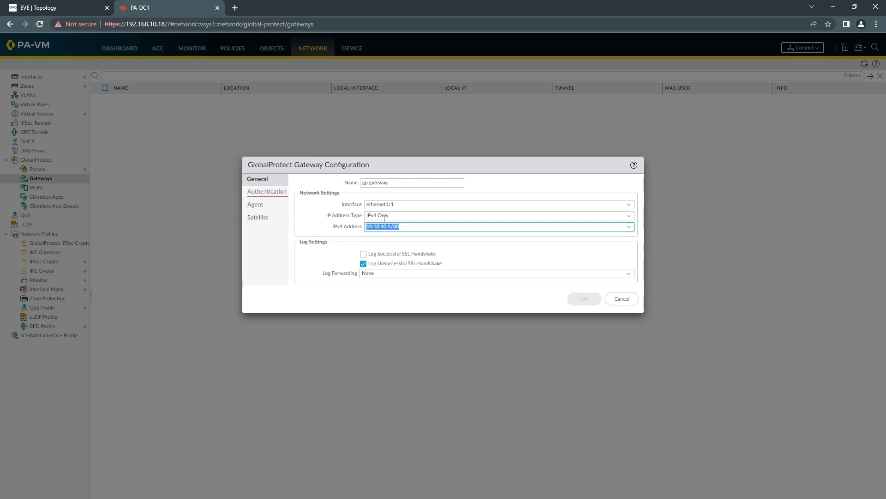
Use ssl-profile and add client auth 'local auth' allowing credentials or certificate
click(266, 192)
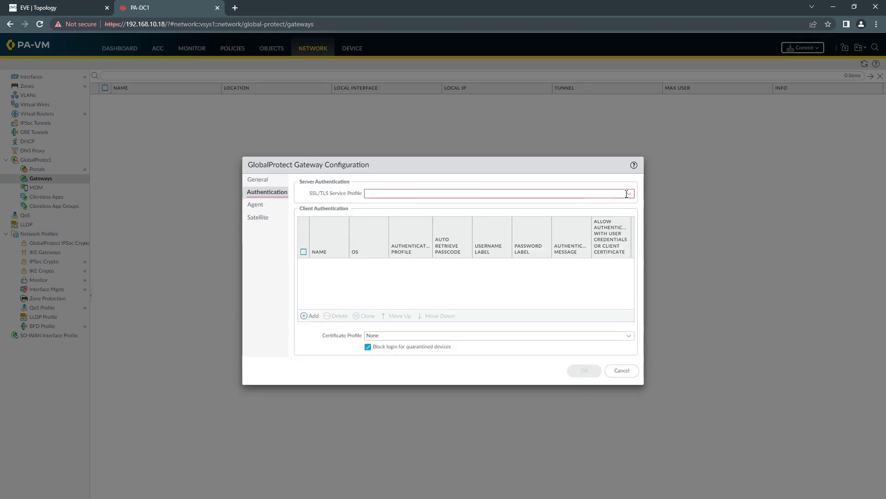
click(511, 194)
click(414, 206)
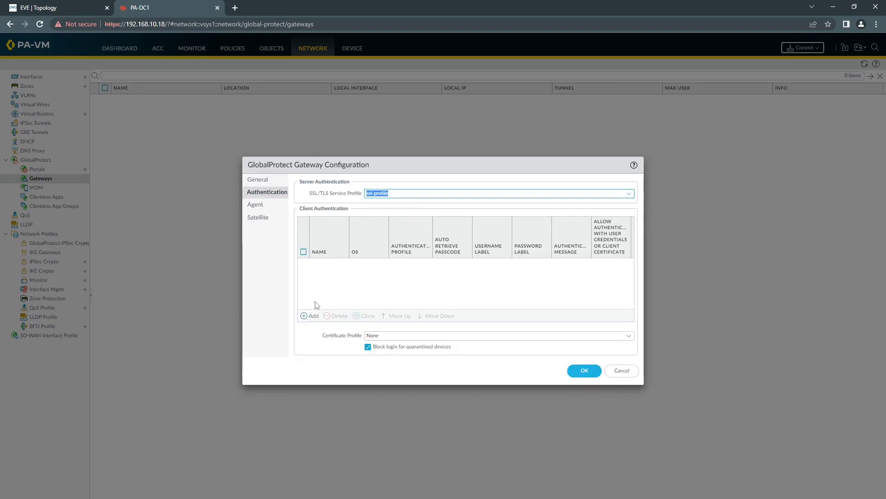
click(310, 316)
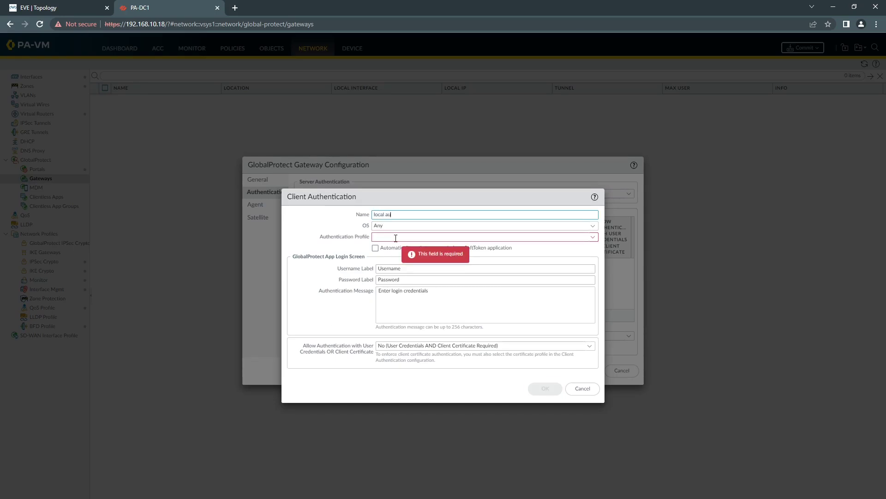
text(local au)
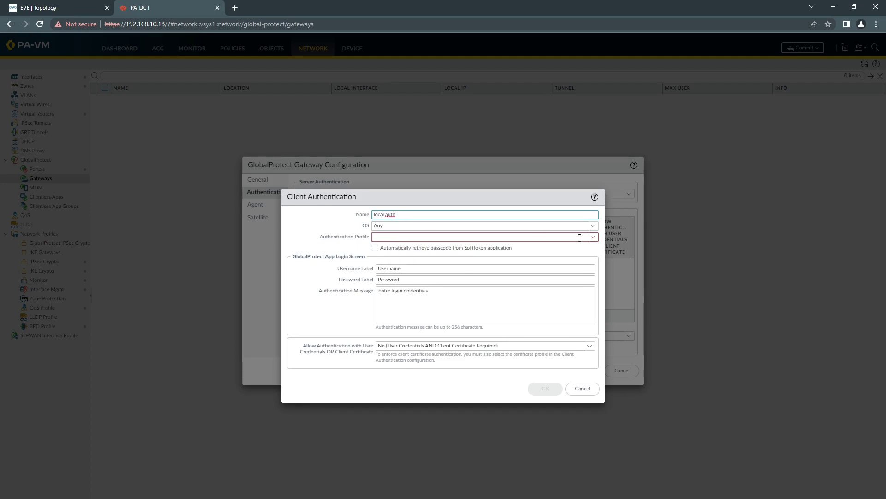
click(592, 237)
click(424, 248)
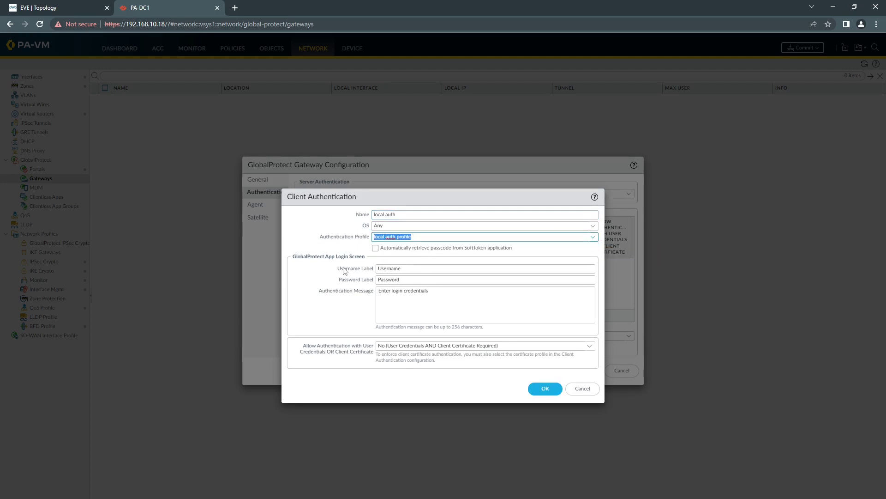
click(588, 350)
click(406, 366)
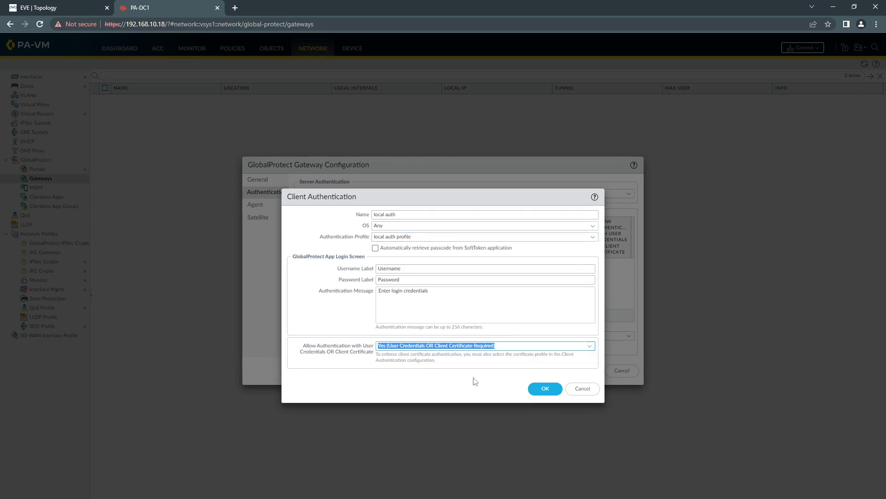
click(535, 394)
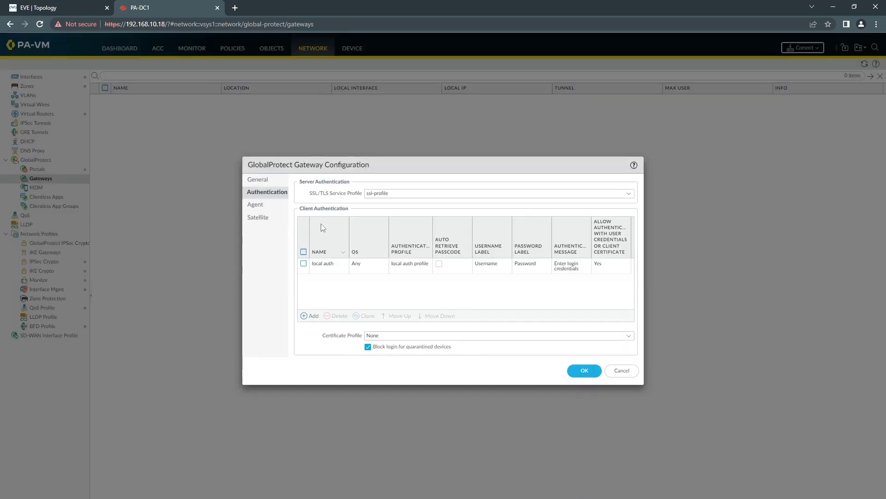
Enable tunnel mode on the gateway using tunnel.10
click(264, 209)
click(303, 200)
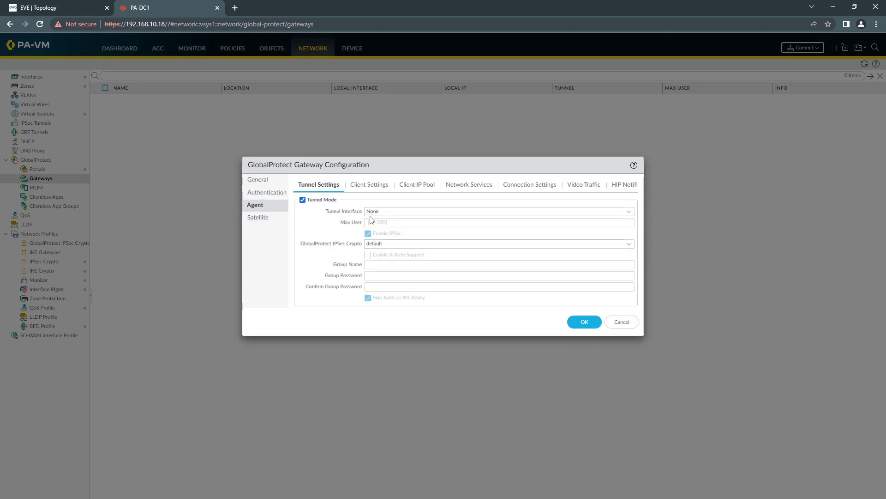
click(629, 212)
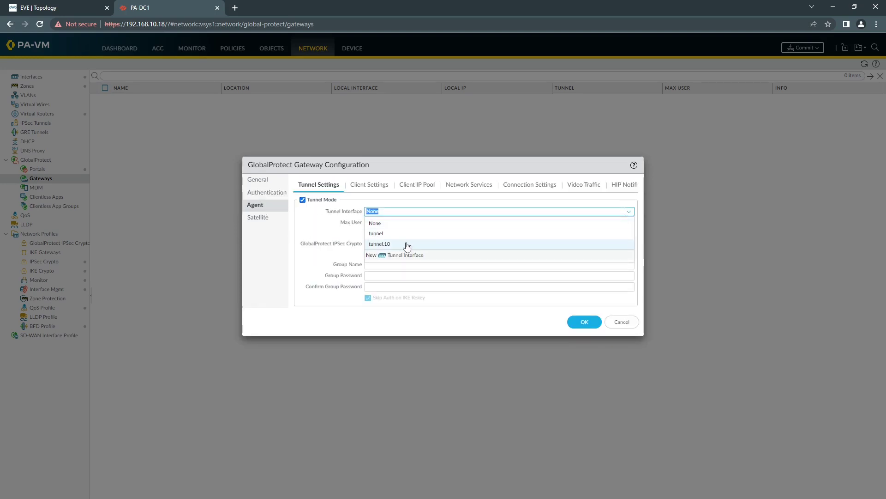
click(370, 242)
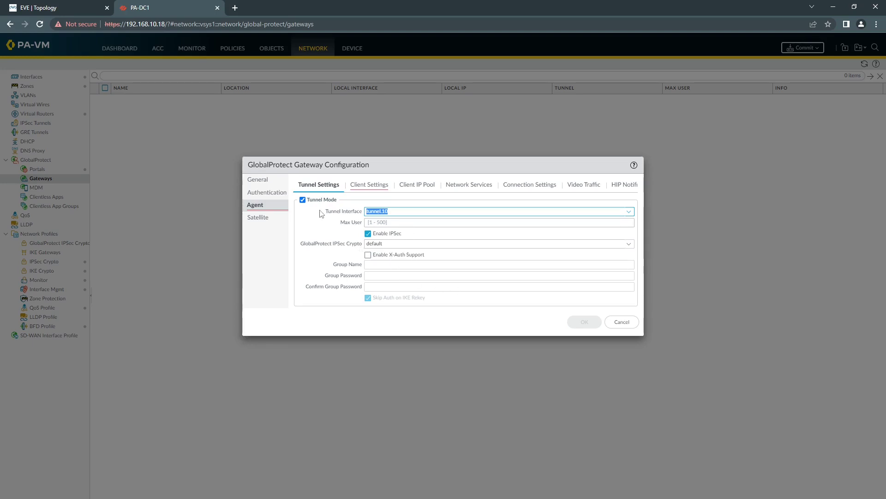
Add a client config with 8-hour override cookies encrypted with pa-dc1
click(370, 189)
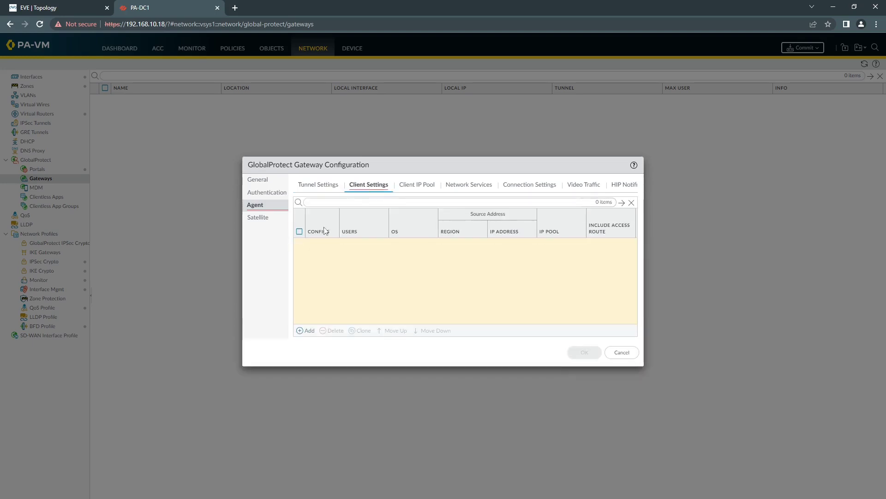
click(306, 329)
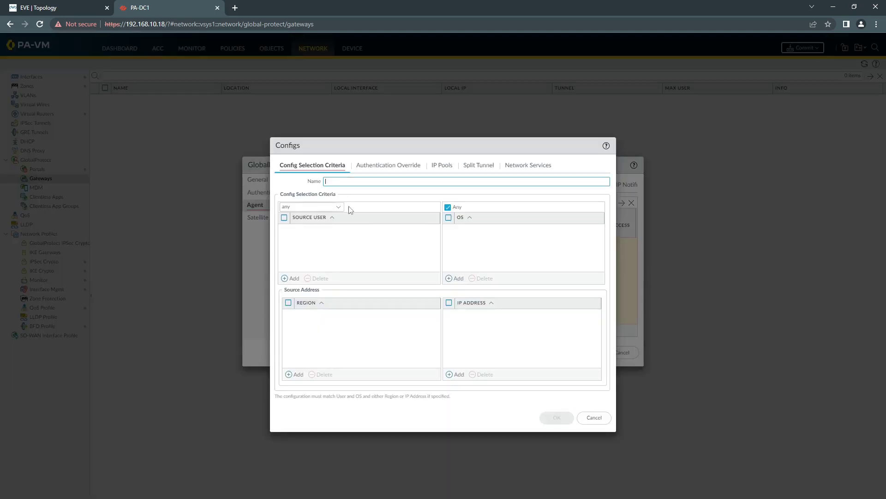
text(client gw)
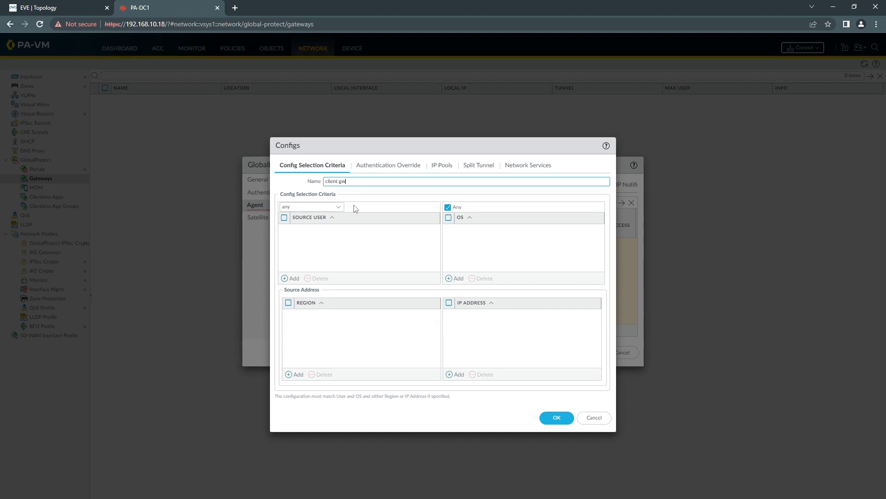
click(376, 166)
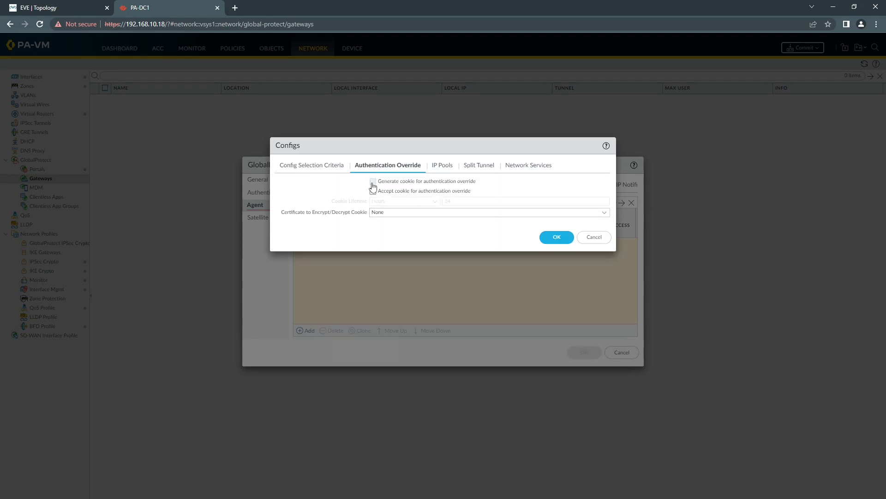
click(372, 182)
click(373, 191)
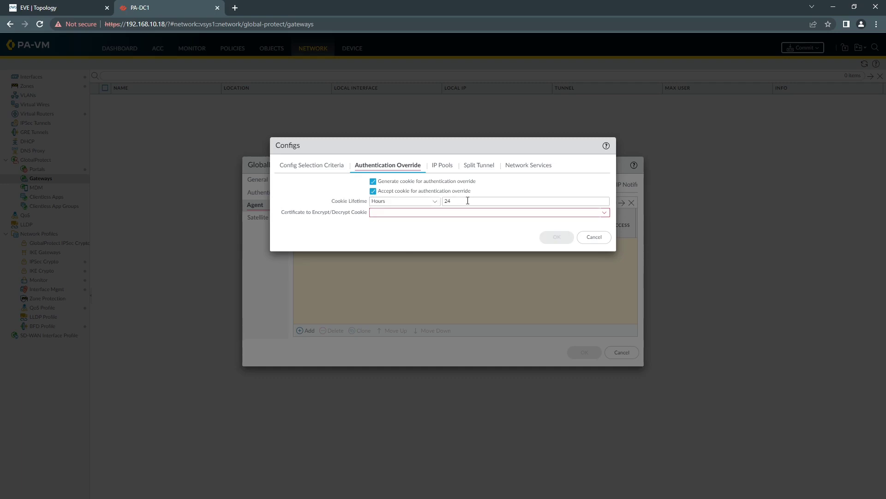
click(467, 200)
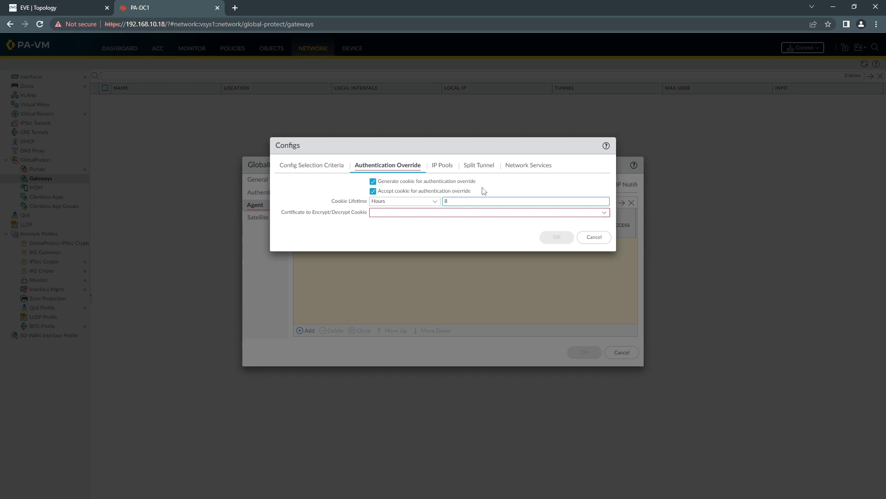
click(603, 213)
click(395, 236)
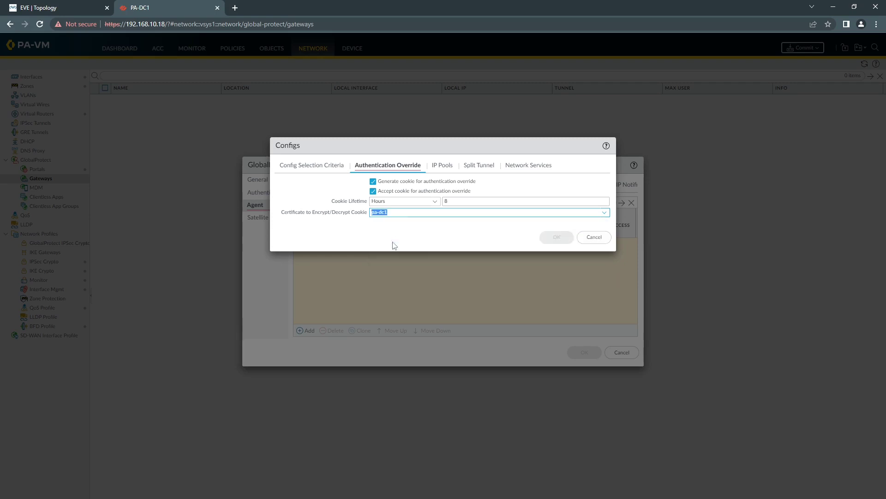
click(438, 166)
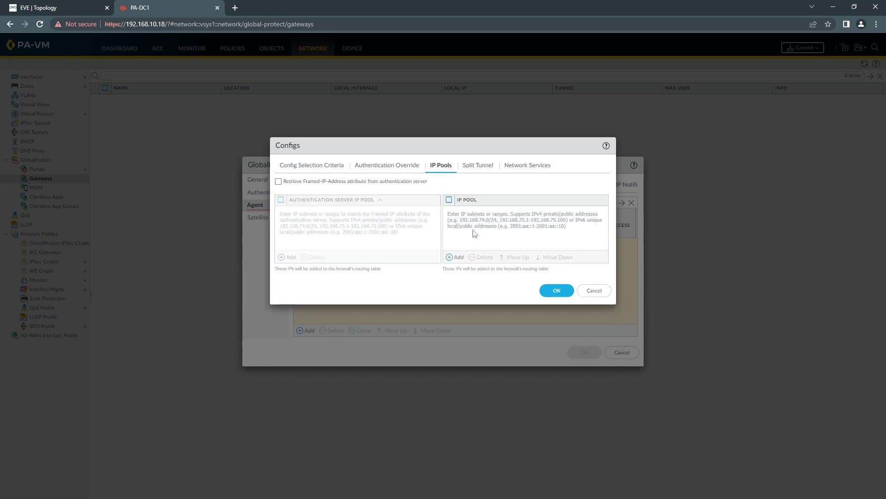
Add the IP pool range 10.10.30.2-10.10.30.254 to the client config
click(456, 257)
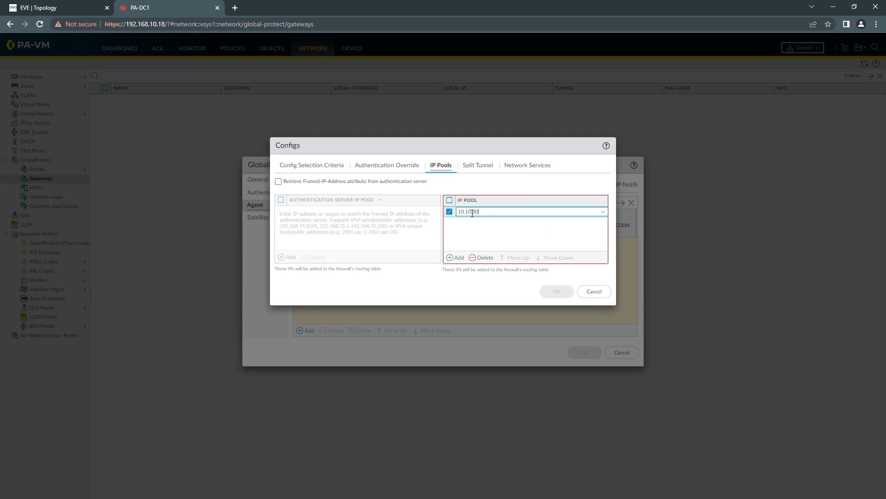
text(.2-10.10.30.254)
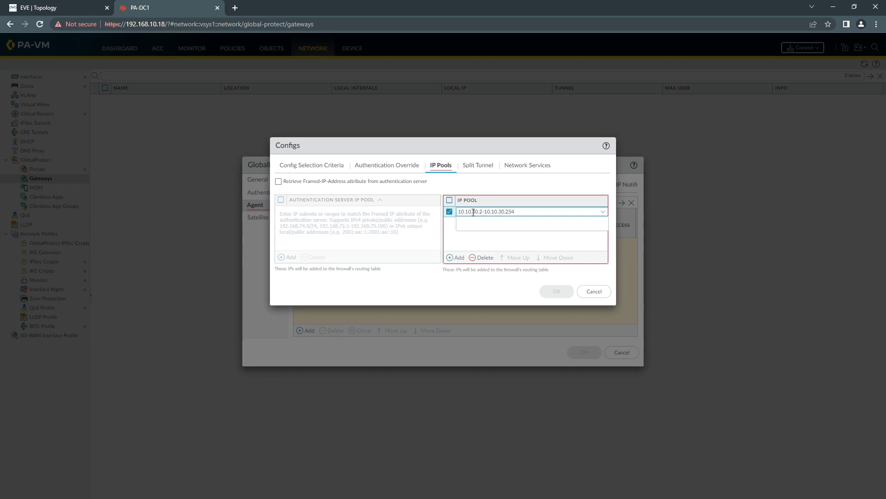
click(479, 186)
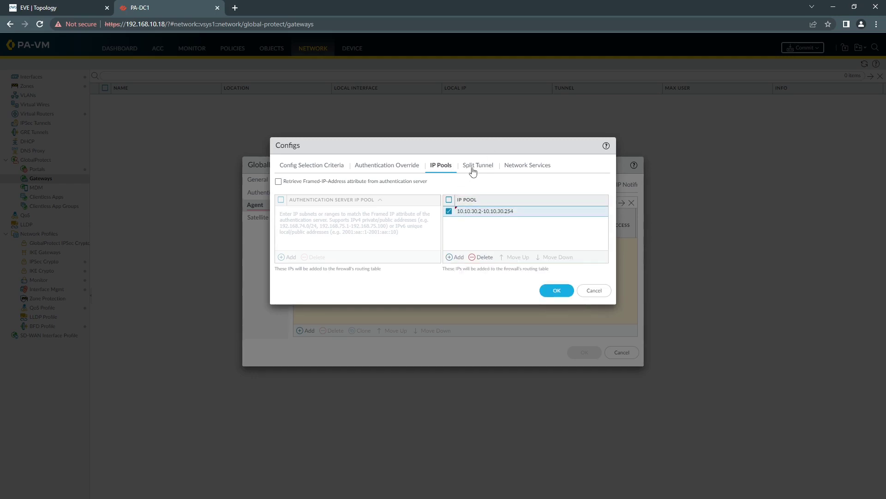
Include split-tunnel access route 172.16.20.0/24 and save the client gw config
click(472, 170)
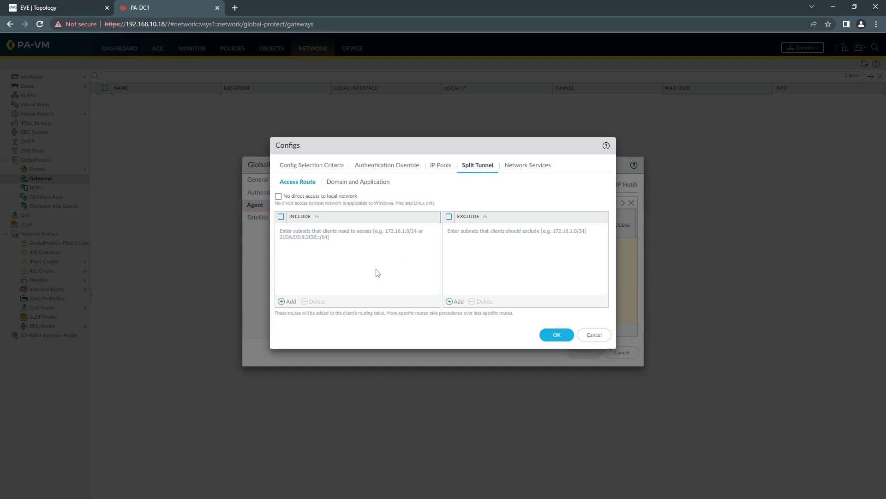
click(291, 302)
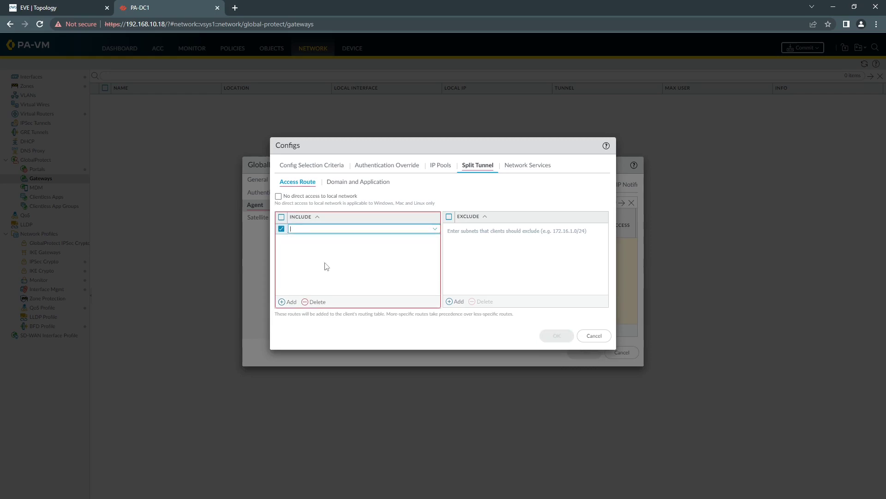
click(97, 6)
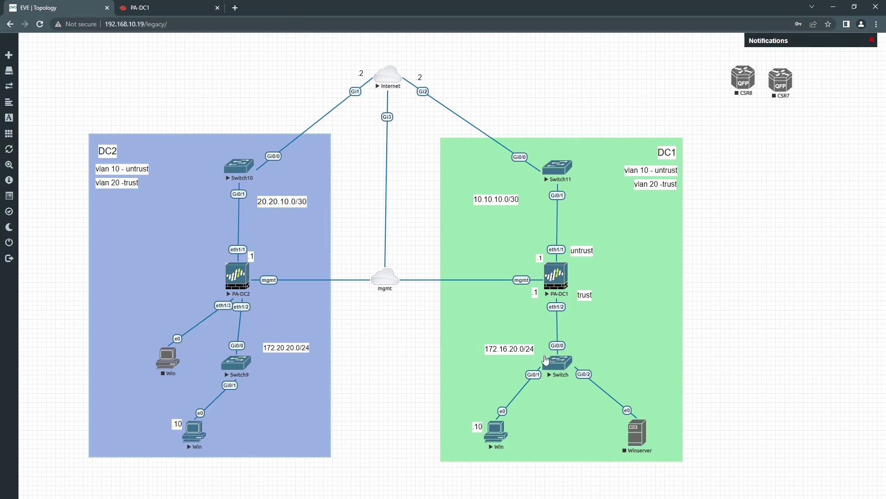
click(149, 13)
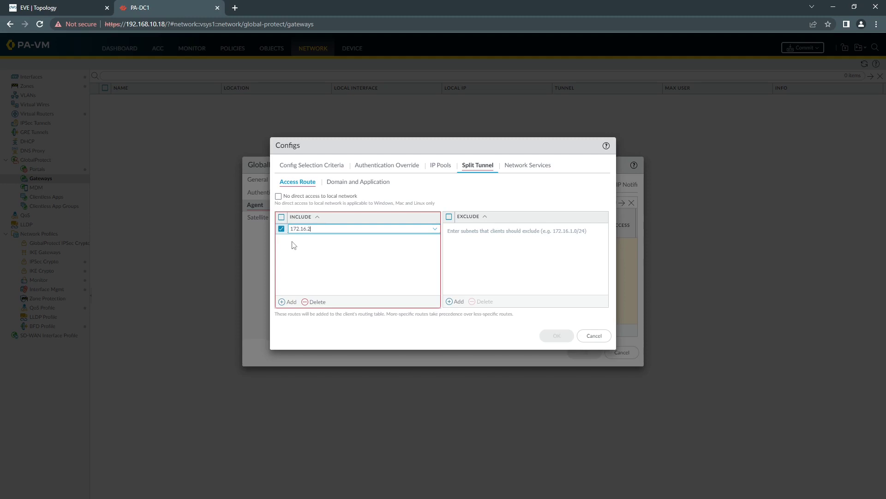
text(/24)
click(315, 252)
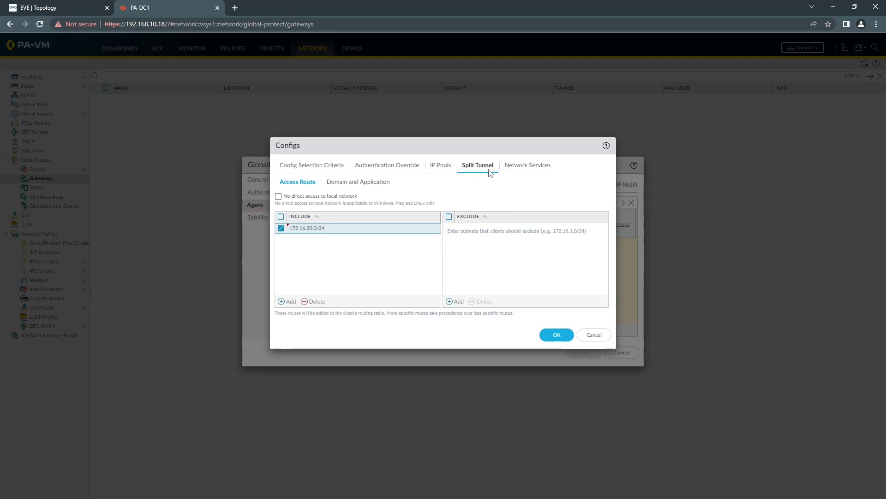
click(547, 333)
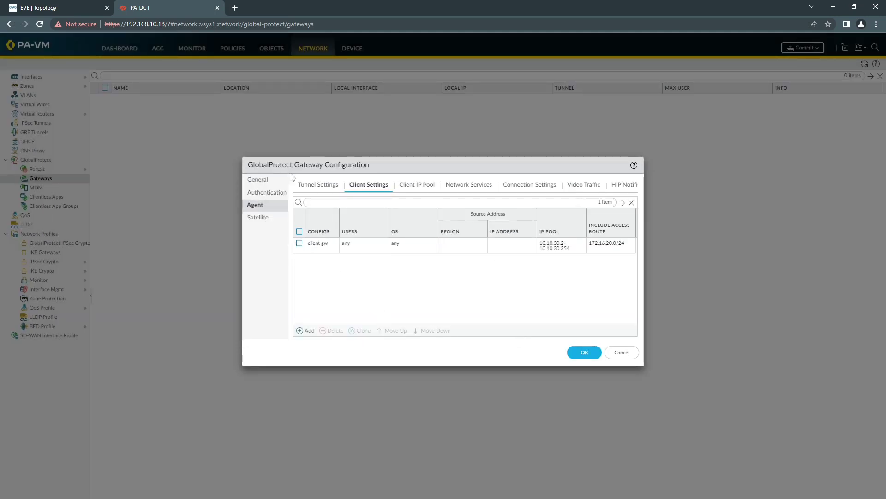
Save gp gateway and commit the firewall configuration
click(584, 353)
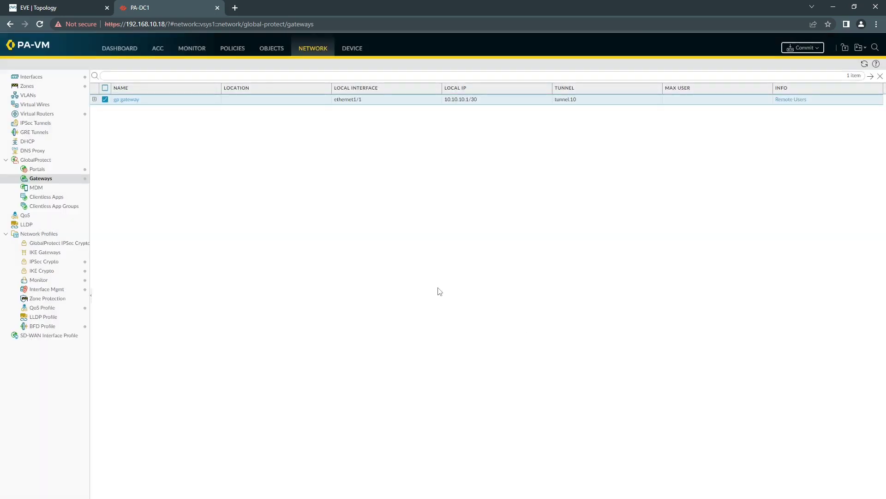
click(800, 50)
click(510, 384)
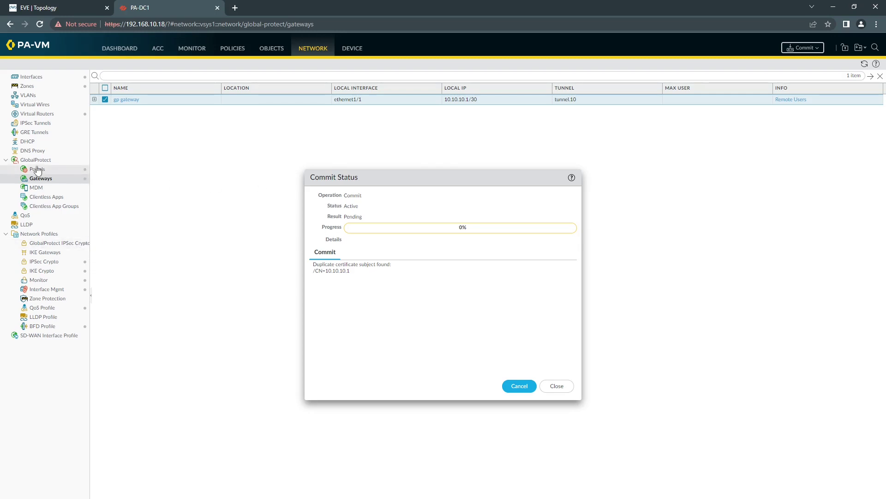
Export root-cert from Device certificates as a PEM file and dismiss the commit report
click(350, 49)
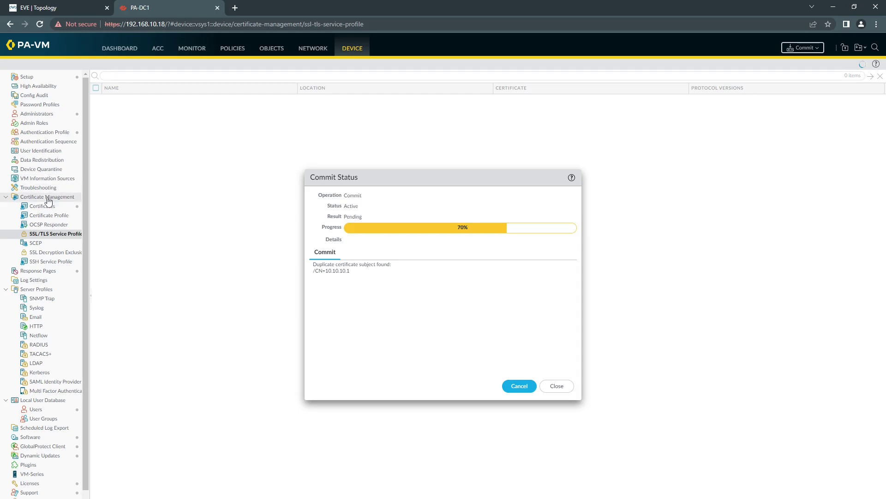
click(46, 207)
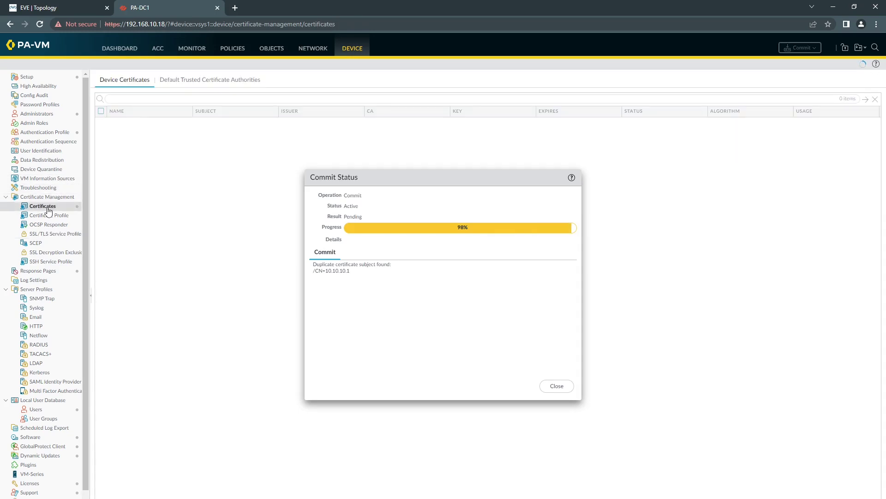
drag(379, 177, 490, 215)
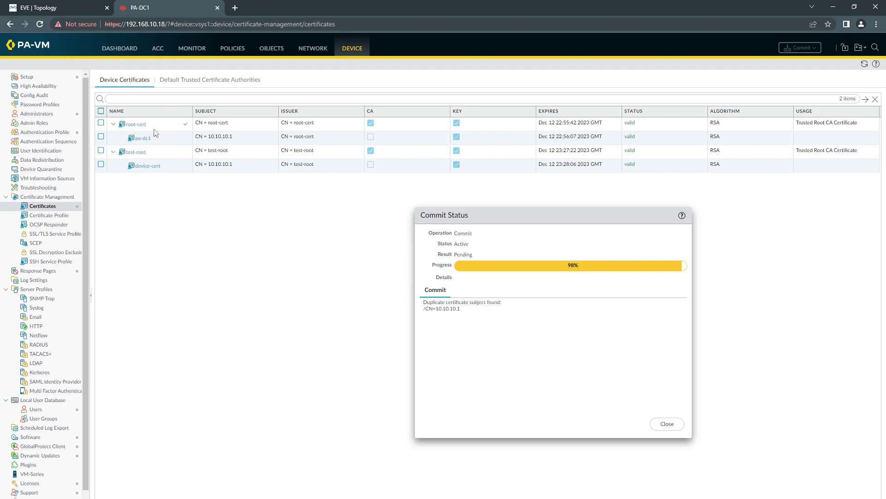
click(172, 141)
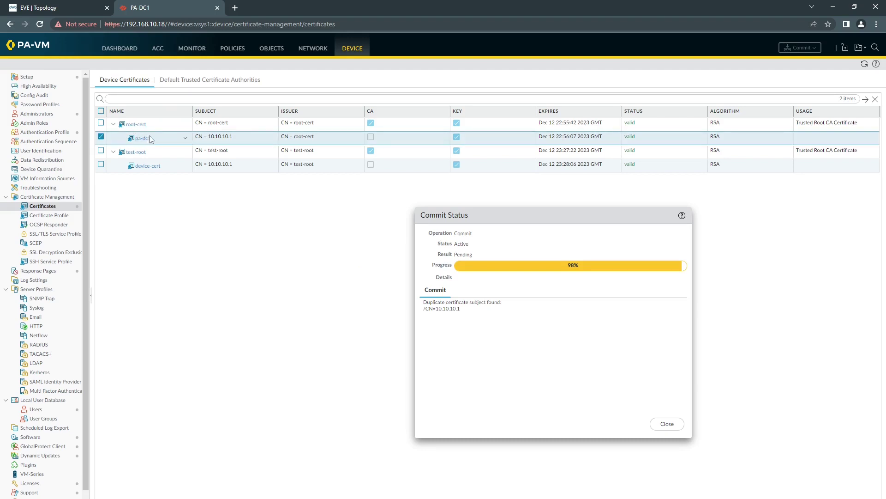
click(161, 129)
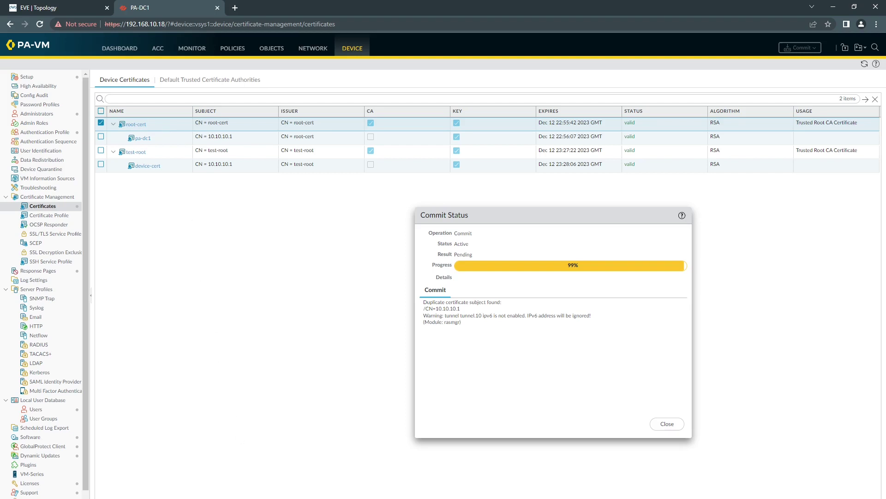
click(258, 496)
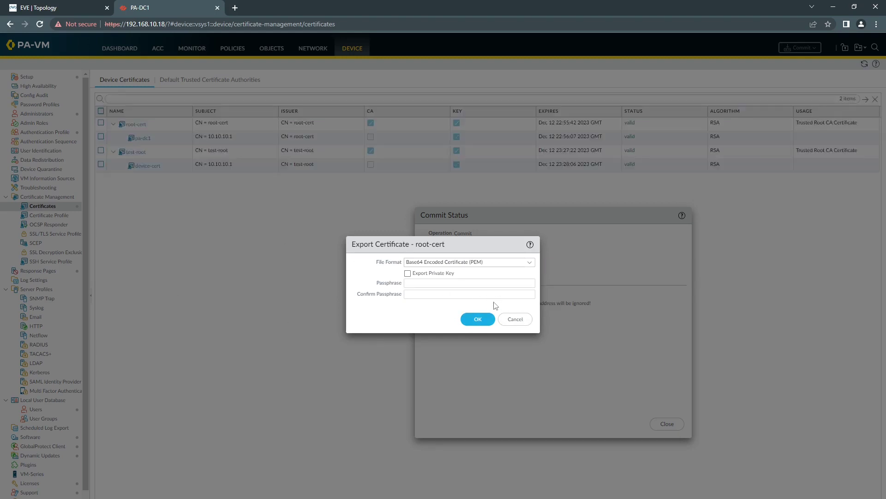
click(516, 320)
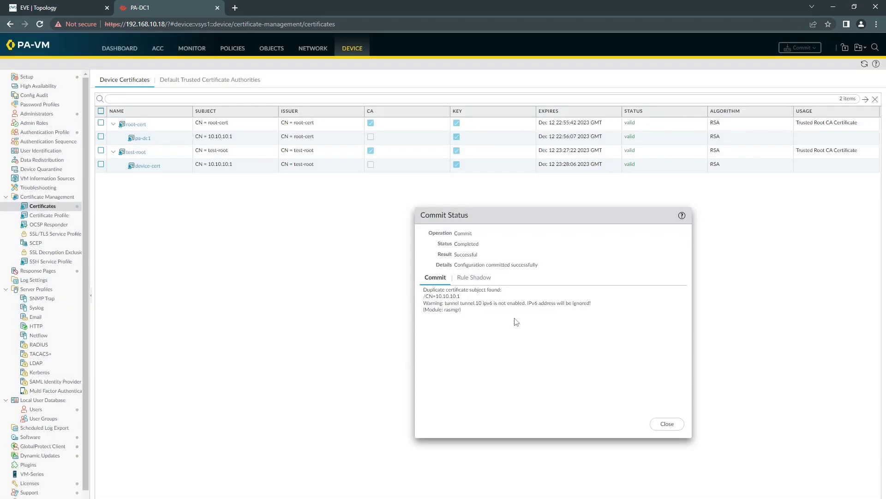
click(662, 424)
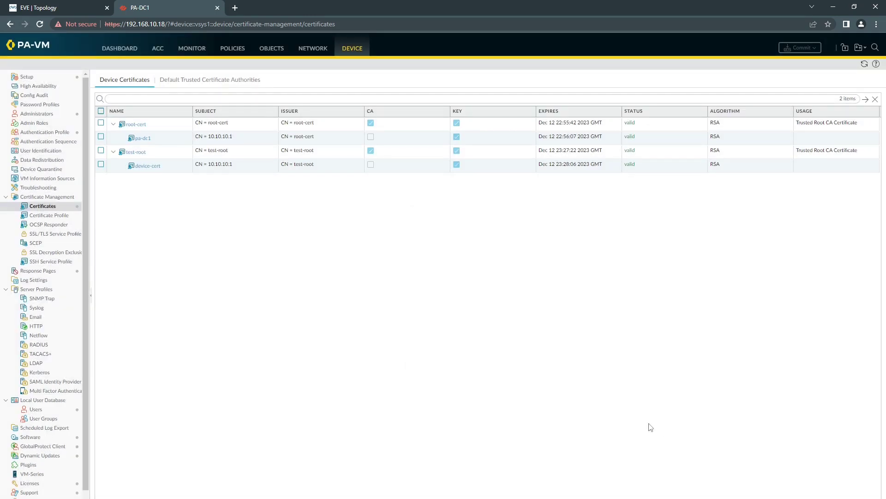
Open the Win node's console from the EVE topology, allowing the viewer to launch
click(87, 8)
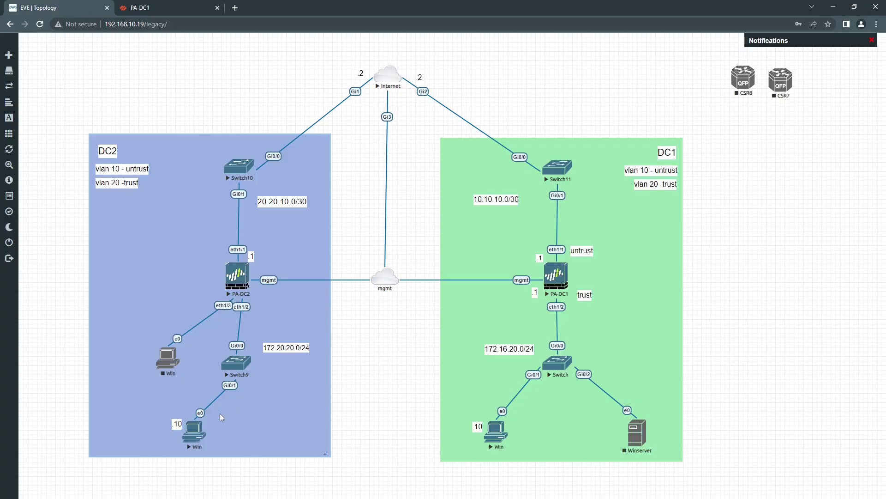
click(196, 433)
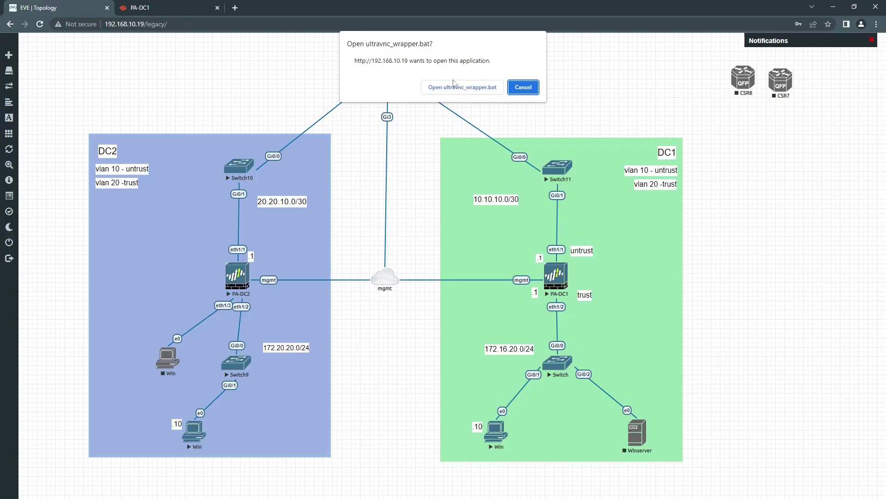
click(524, 86)
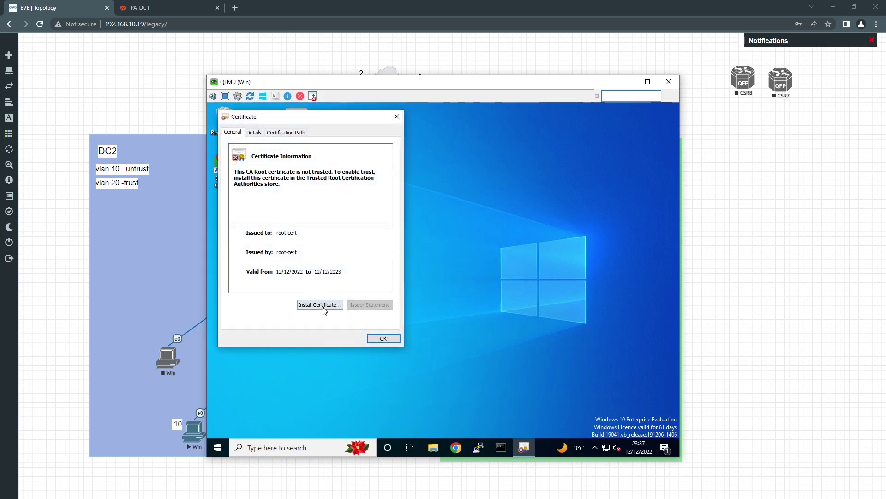
Review the root-cert trust chain and start installing it for the Local Machine, approving UAC
click(288, 133)
click(237, 134)
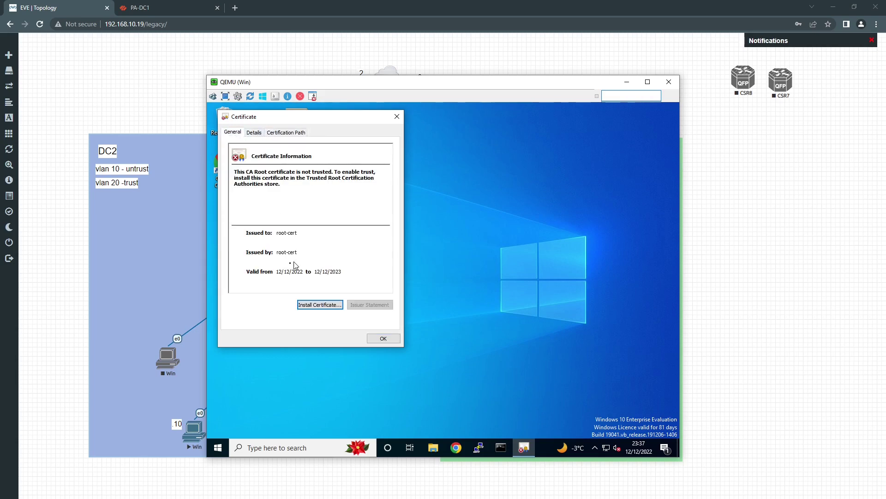
click(330, 307)
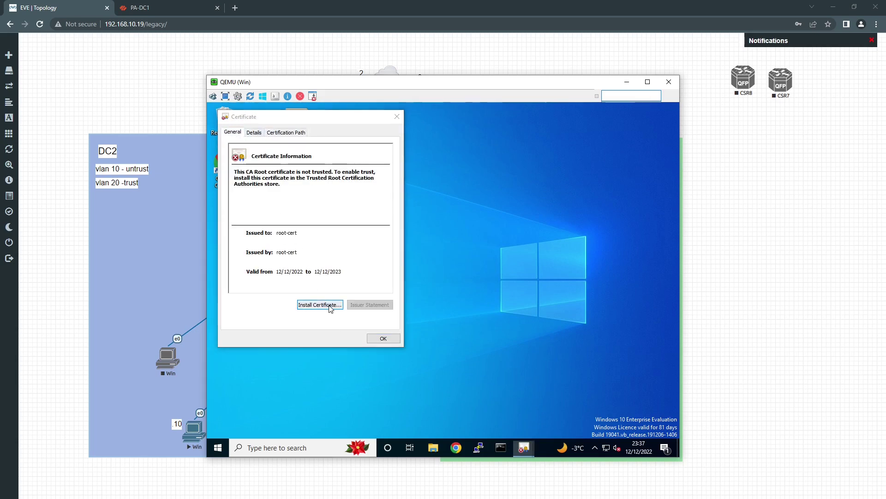
click(275, 262)
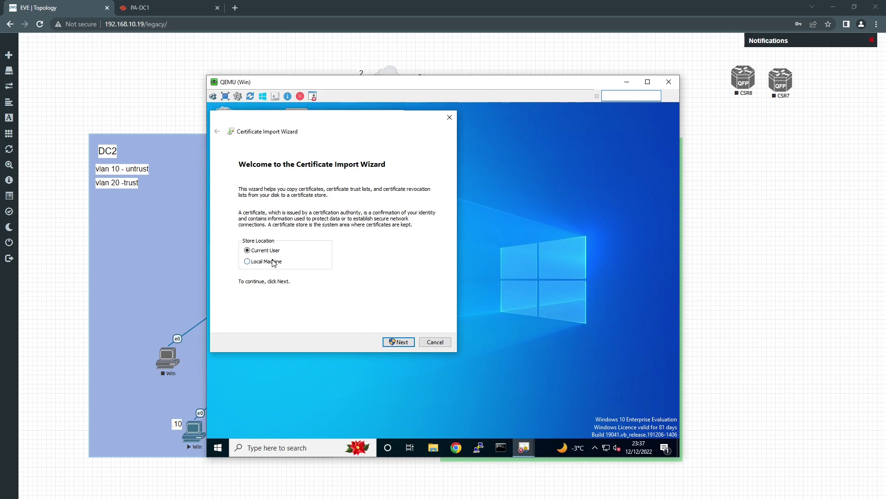
click(395, 342)
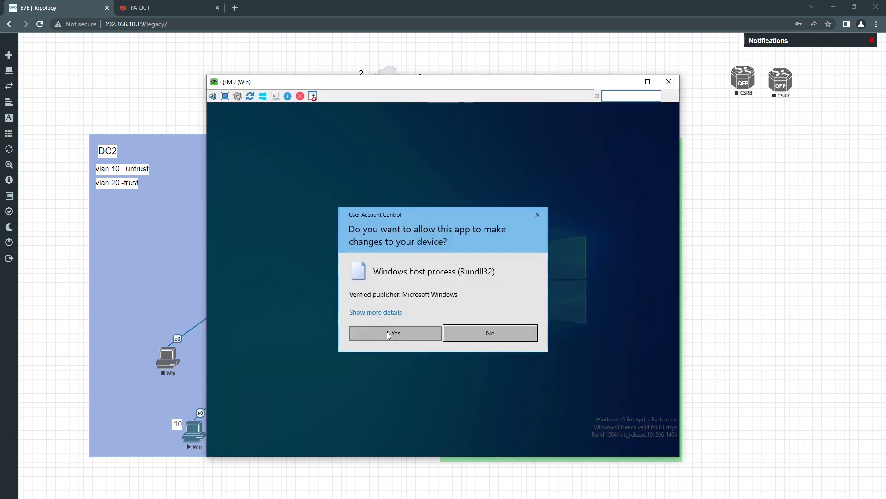
click(387, 332)
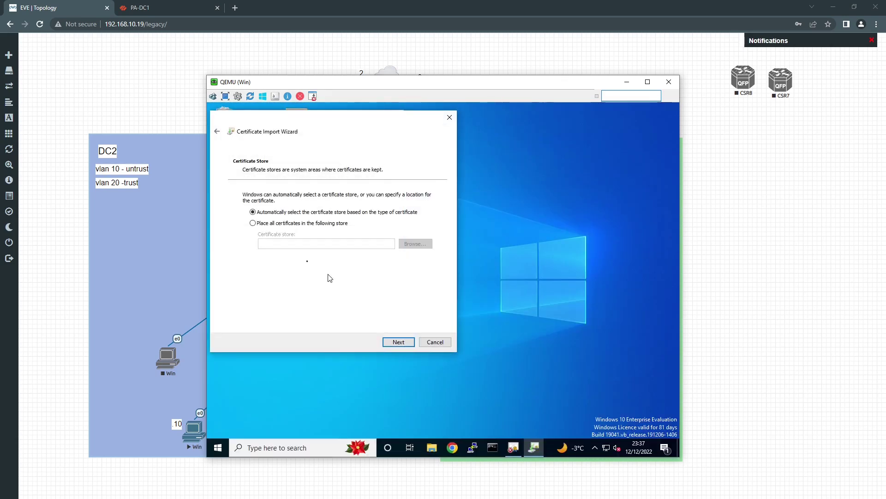
Import root-cert into Trusted Root Certification Authorities, finish the wizard, and close the certificate dialogs
click(253, 223)
click(415, 243)
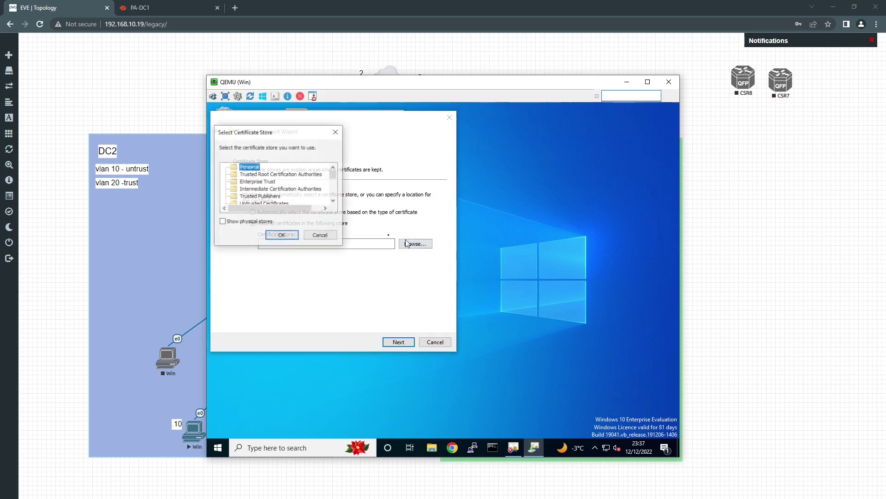
click(261, 175)
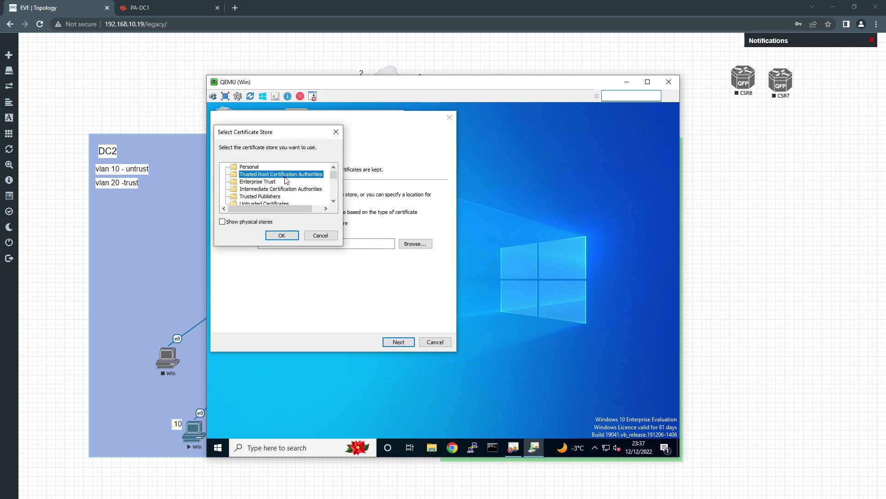
click(282, 236)
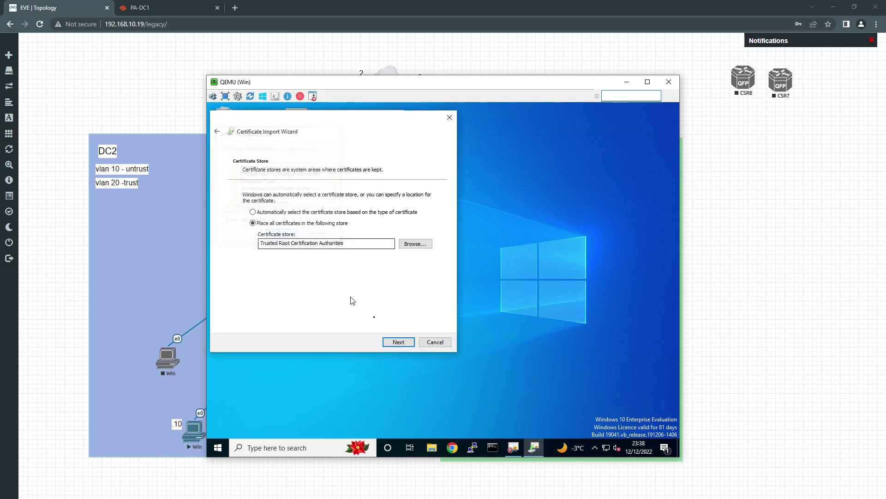
click(393, 341)
click(397, 342)
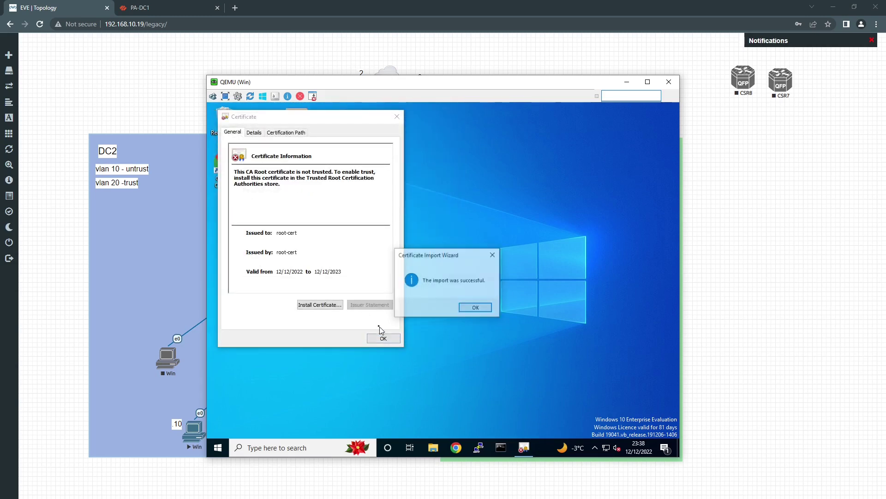
click(467, 308)
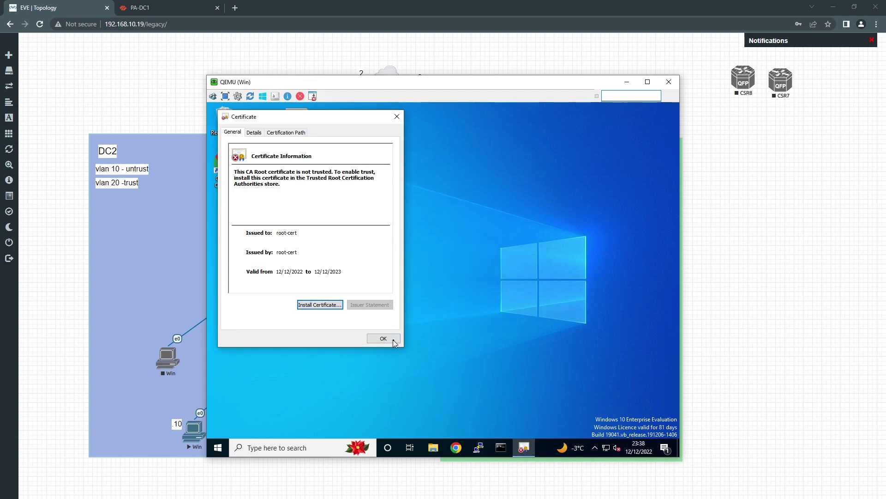
click(386, 338)
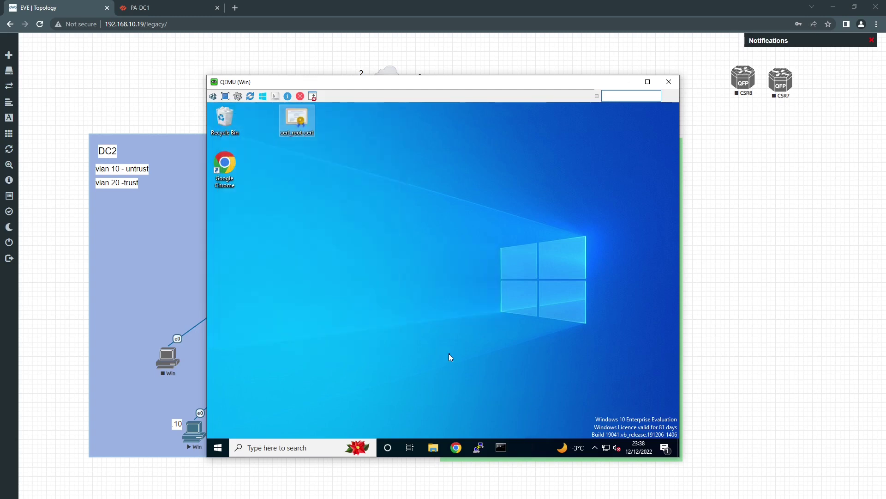
Open the GlobalProtect client from the system tray and review its connection settings
click(595, 447)
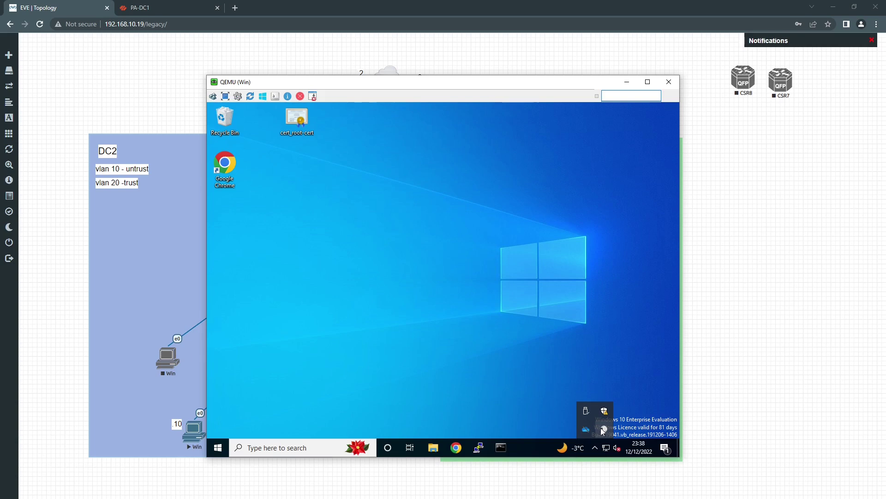
click(604, 428)
click(588, 403)
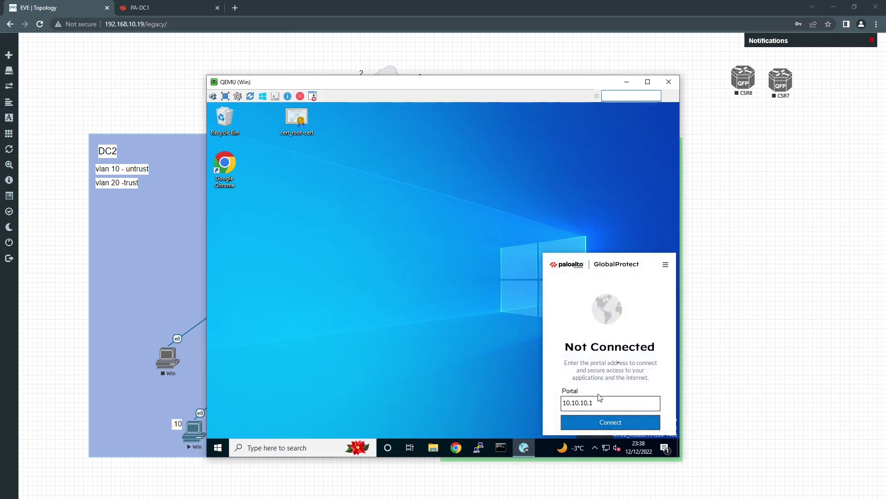
click(665, 264)
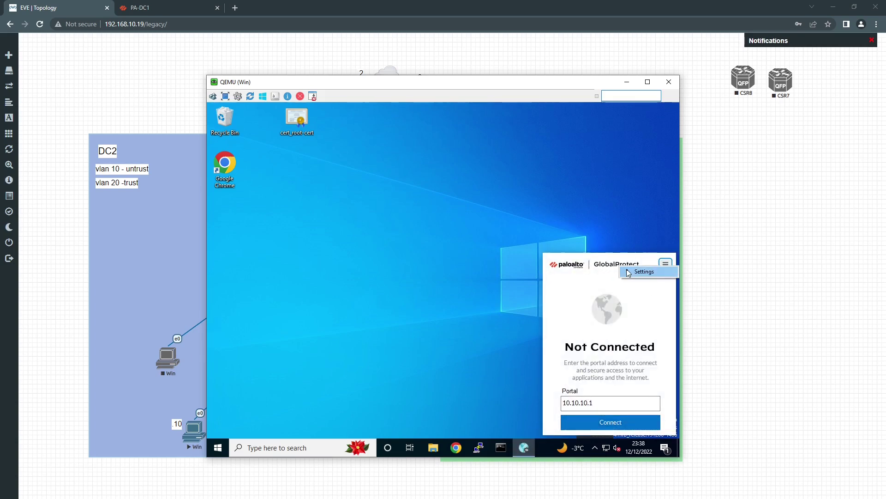
click(641, 271)
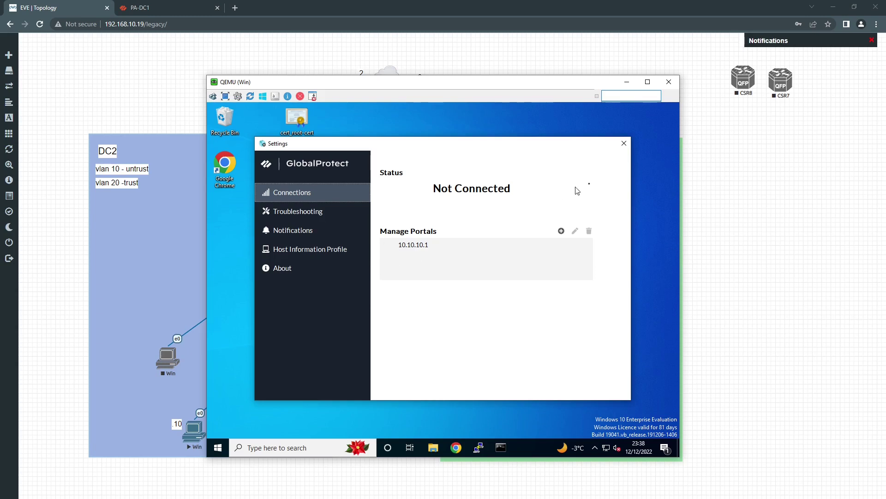
click(623, 143)
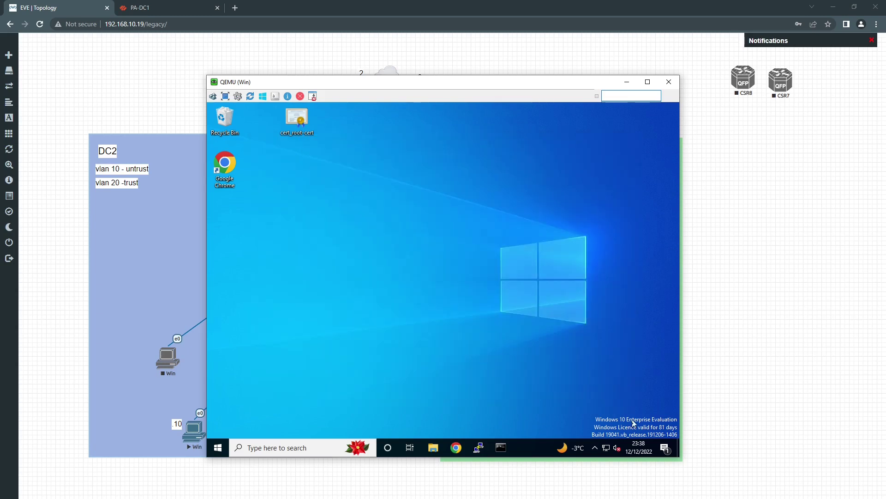
Reopen GlobalProtect and connect to portal 10.10.10.1
click(594, 447)
click(601, 413)
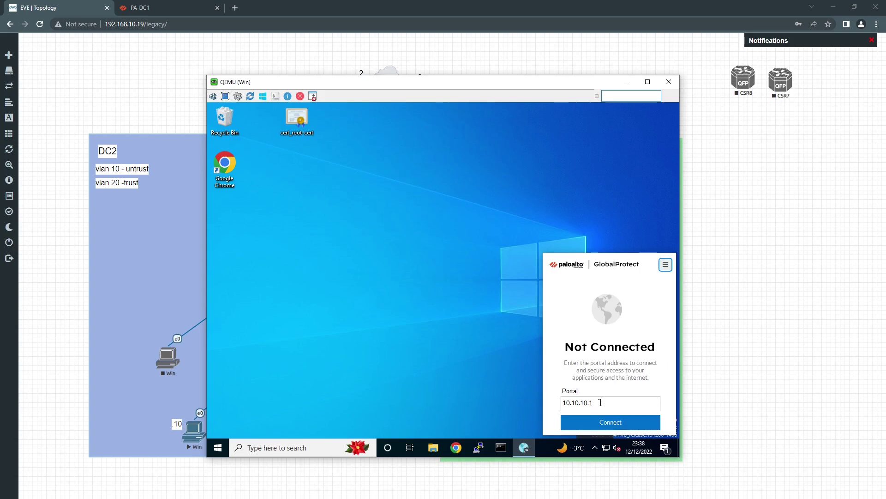
click(614, 420)
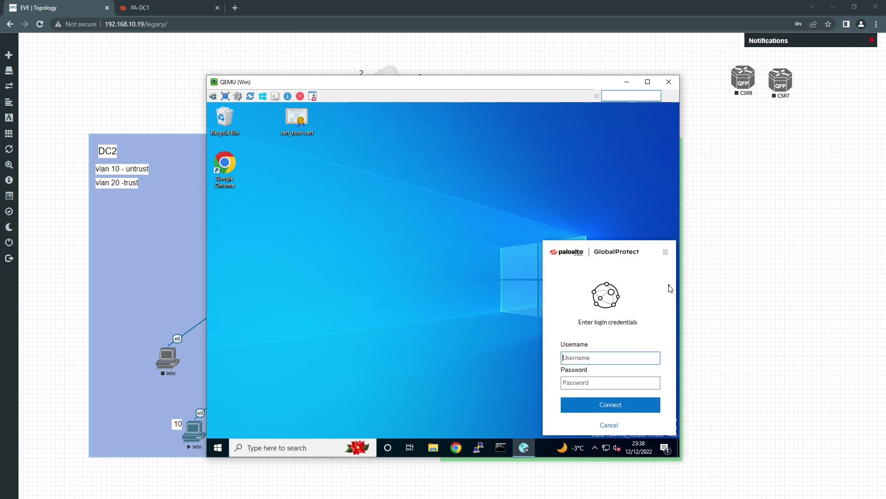
Log in to GlobalProtect with the VPN username and password to bring up the tunnel
click(590, 358)
text(frap)
key(BackSpace)
key(BackSpace)
key(BackSpace)
text(techfr)
click(592, 383)
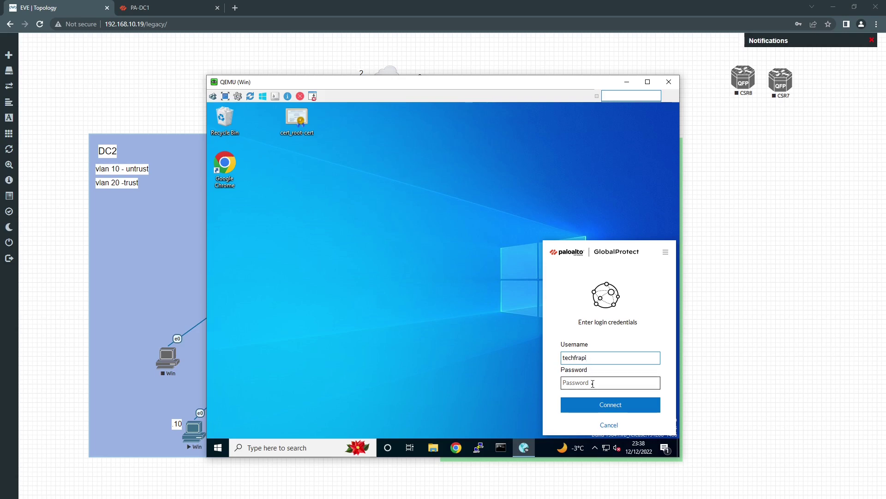
text(••••)
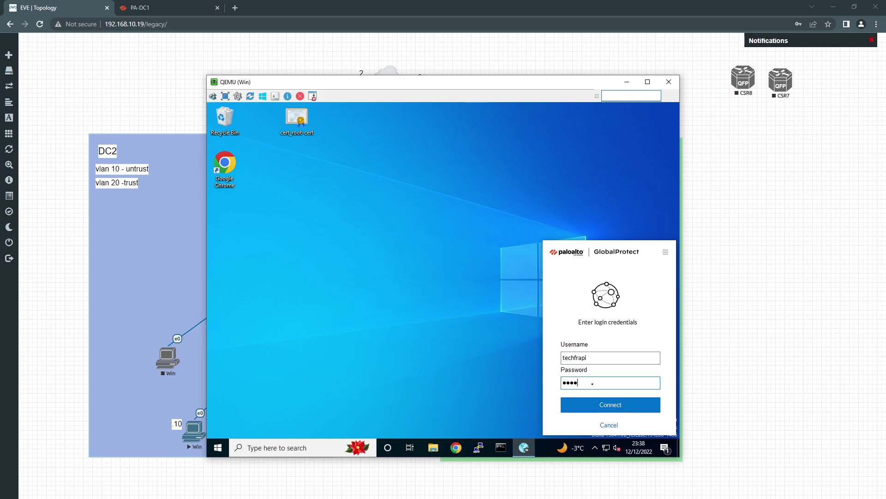
text(•••)
click(593, 405)
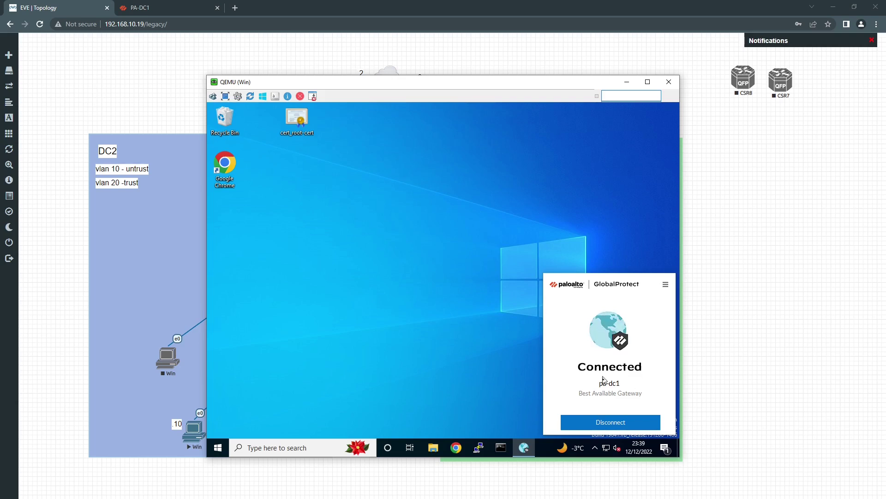
Check the connection statistics showing gateway pa-dc1, IPSec, and address 10.10.30.2, then close Settings
click(666, 284)
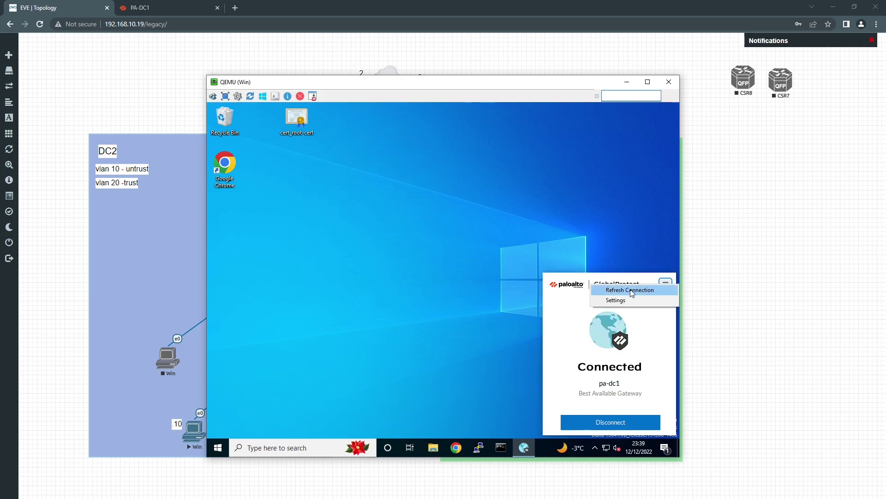
click(621, 301)
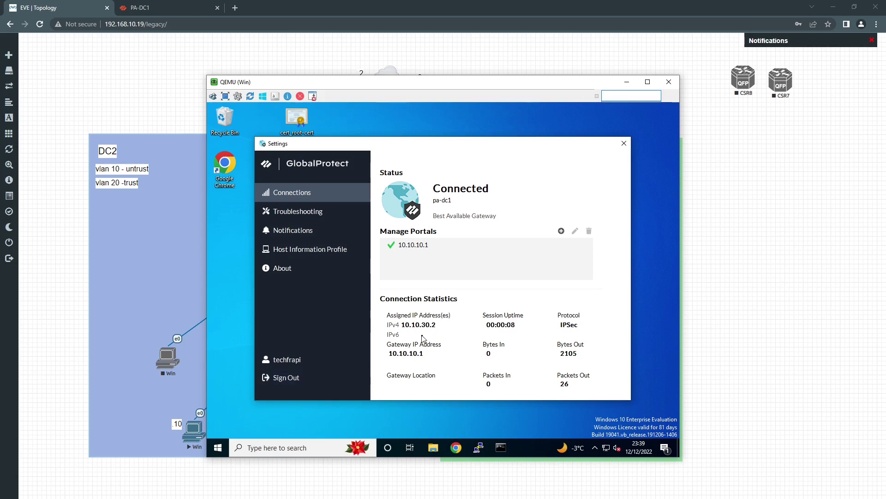
click(621, 142)
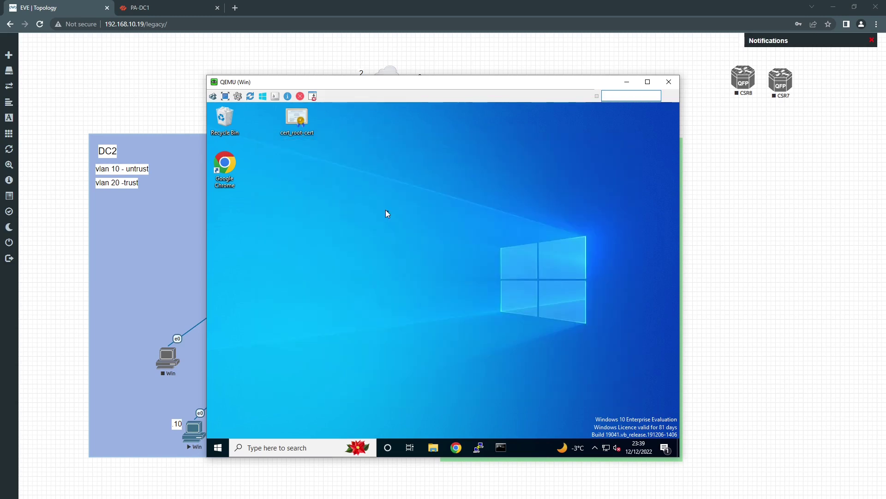
On PA-DC1, show the gp gateway's Remote Users, listing the Windows 10 client at 10.10.30.2
click(174, 7)
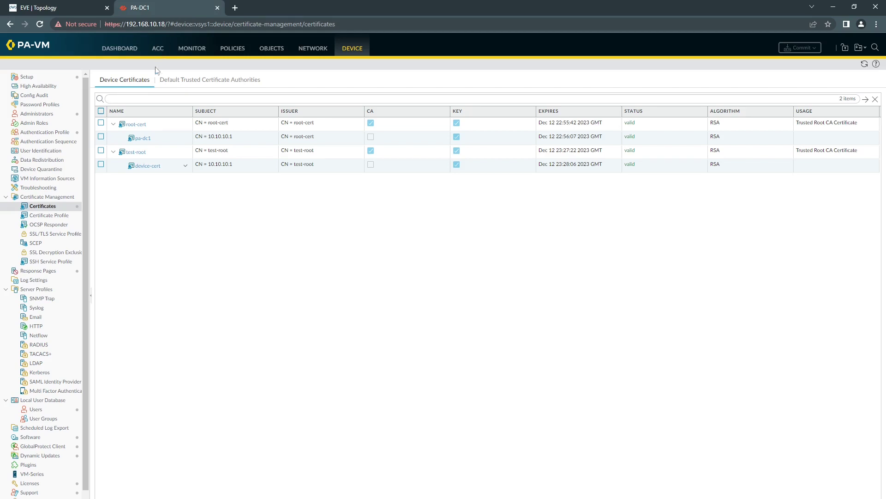
click(309, 49)
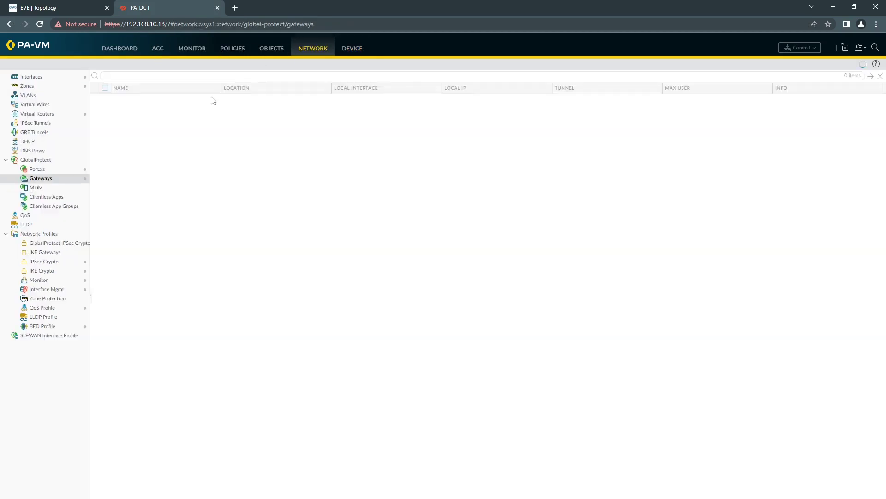
click(790, 100)
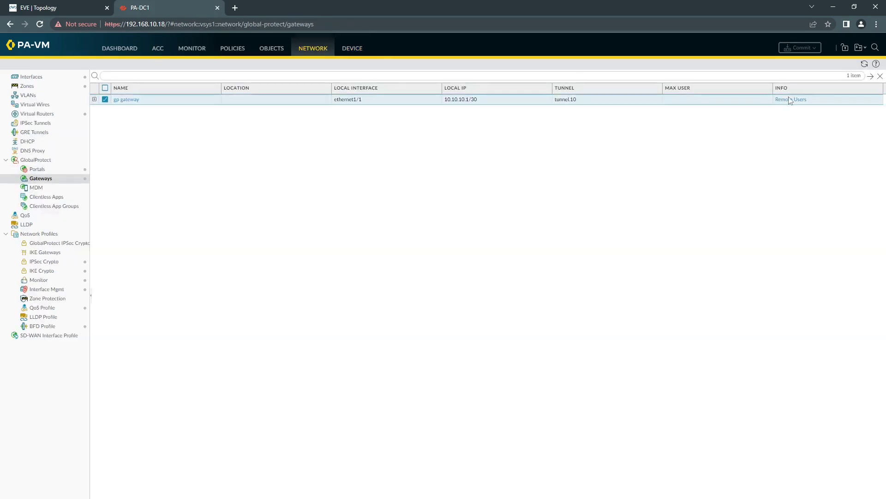
click(790, 100)
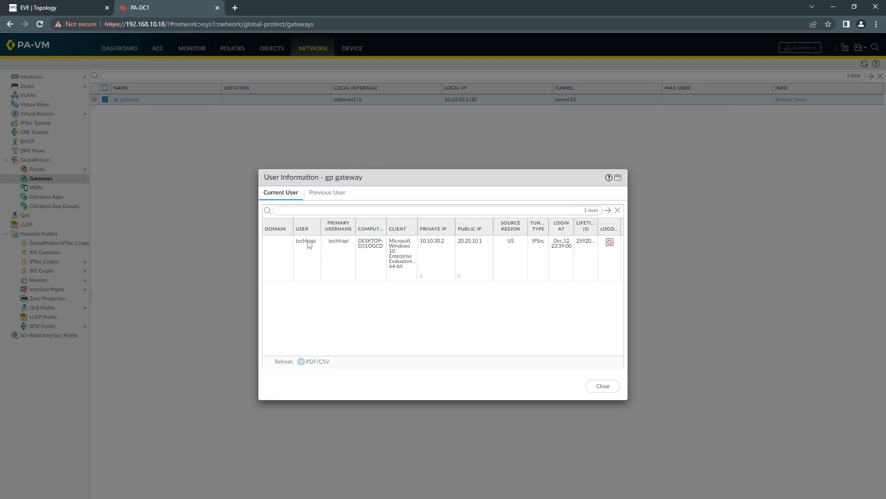